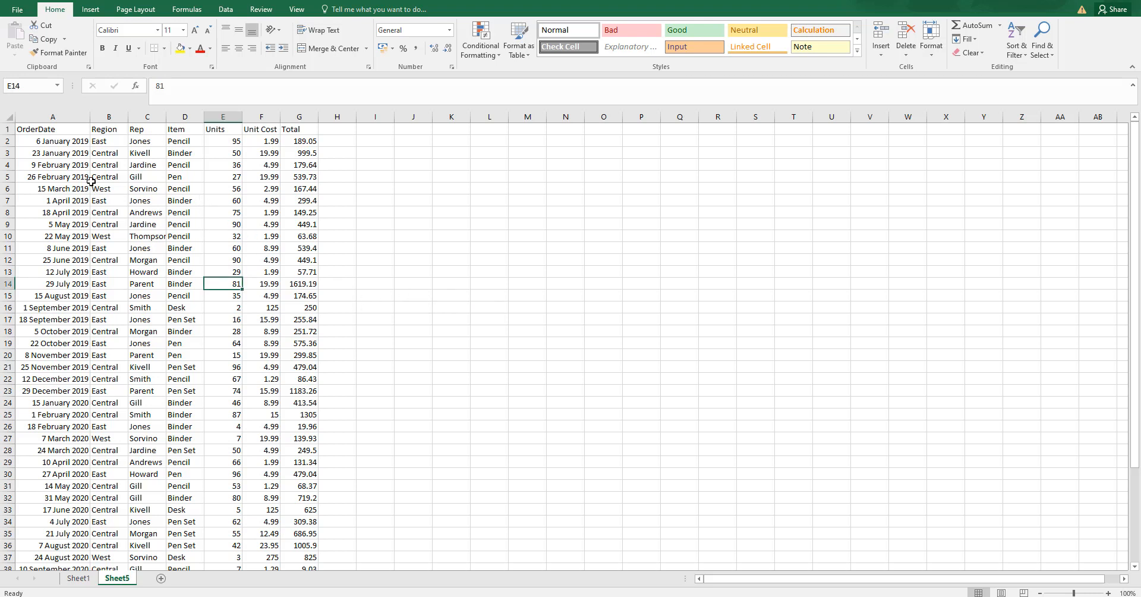
Step: Convert the sales data range A1:G45 on Sheet5 into a table with headers
click(182, 198)
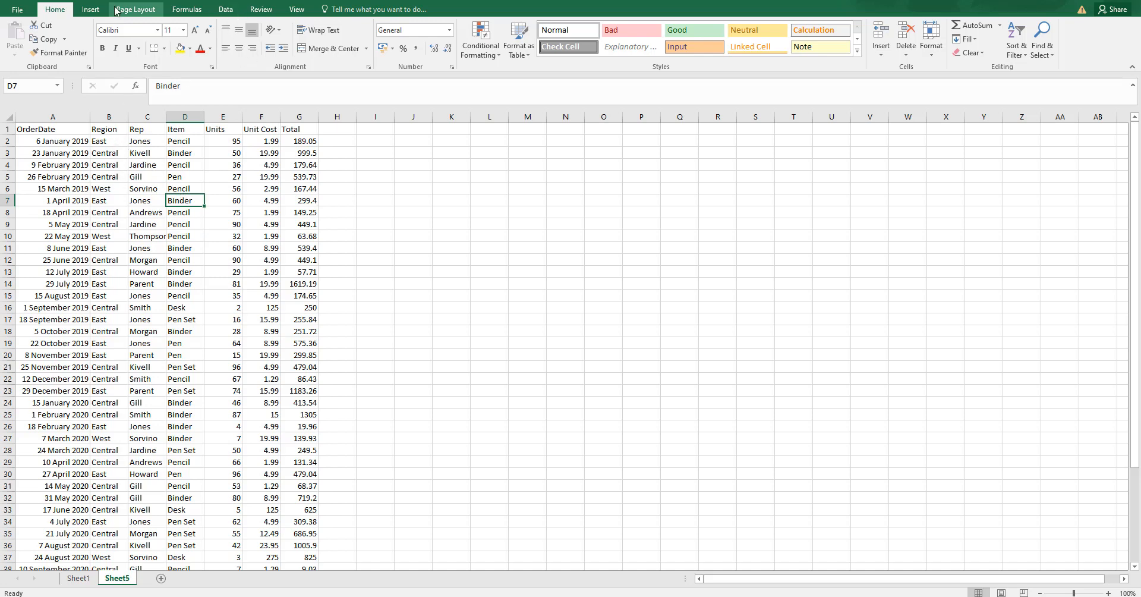
click(96, 10)
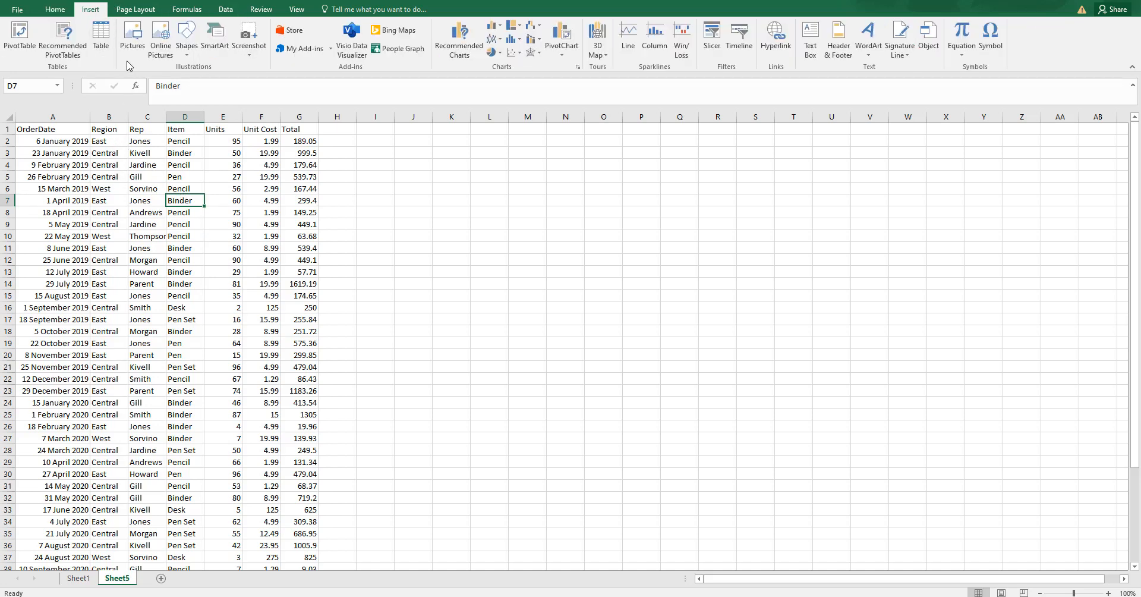
click(105, 42)
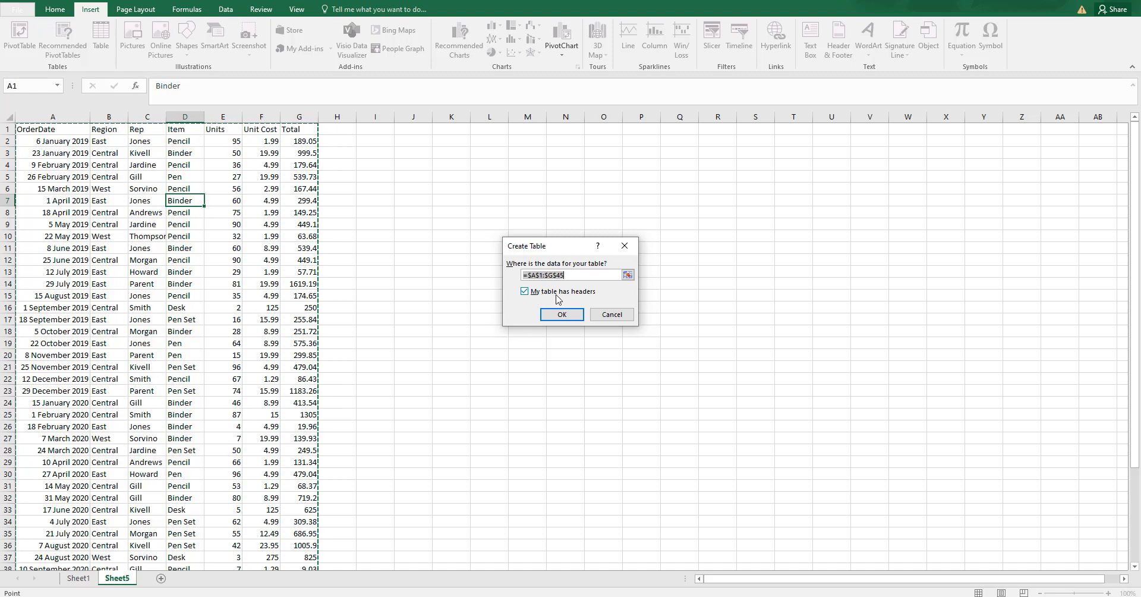
click(562, 314)
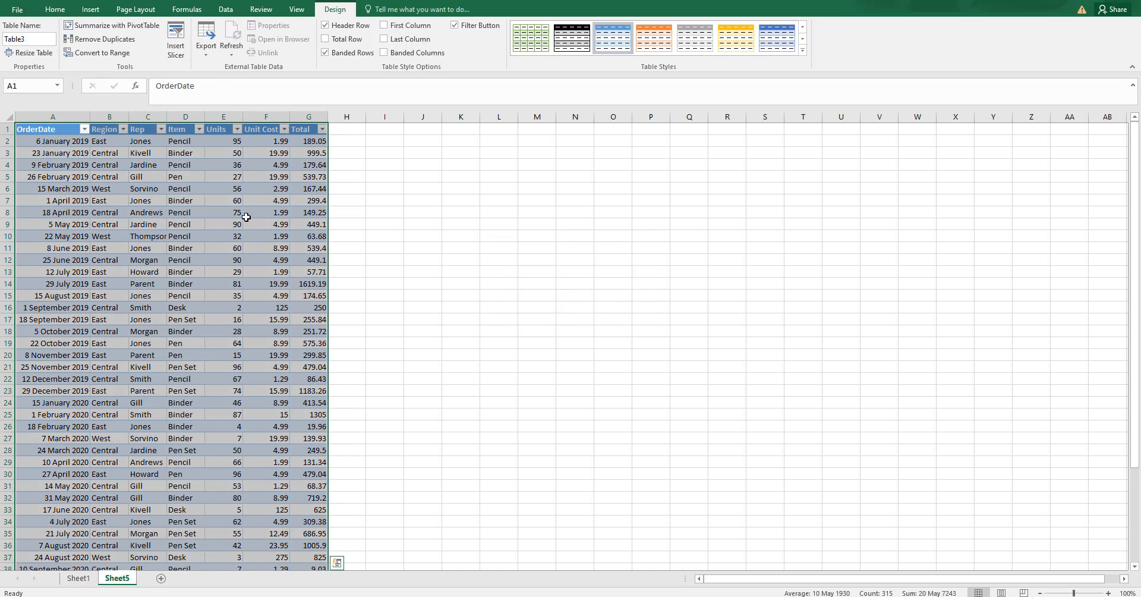
click(215, 210)
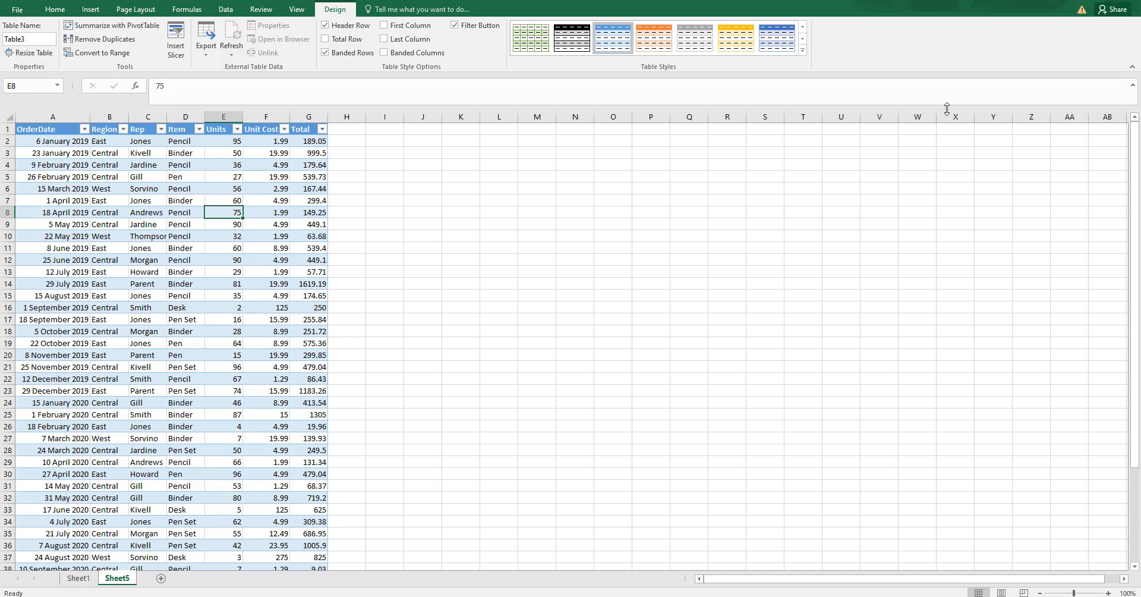
Step: Browse the table style gallery and apply the blue Medium style with a solid header and banded rows
click(802, 50)
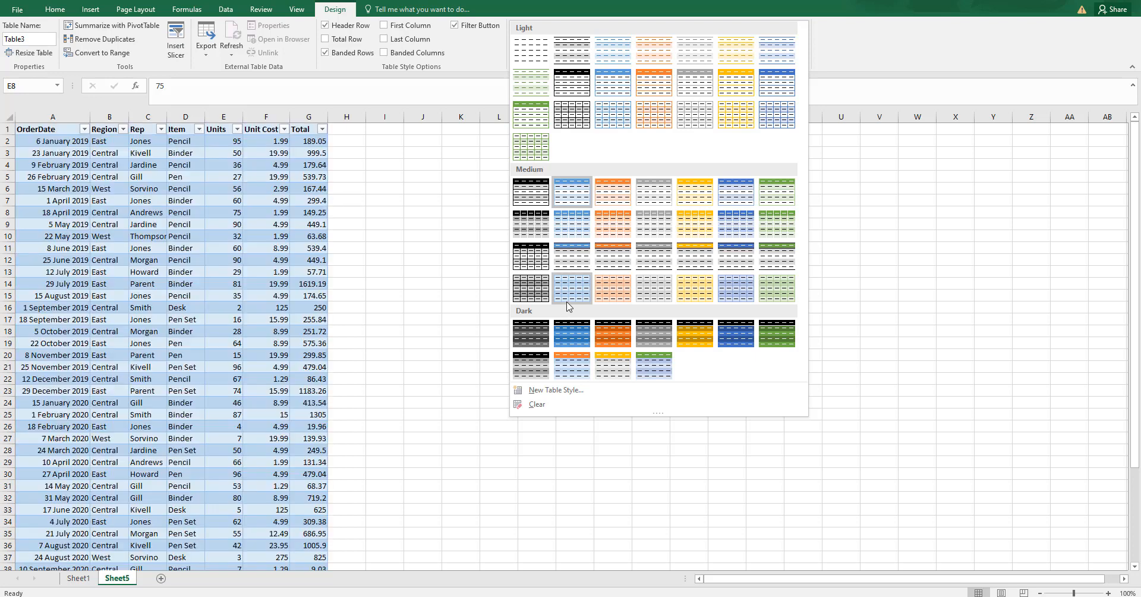
click(66, 163)
click(51, 150)
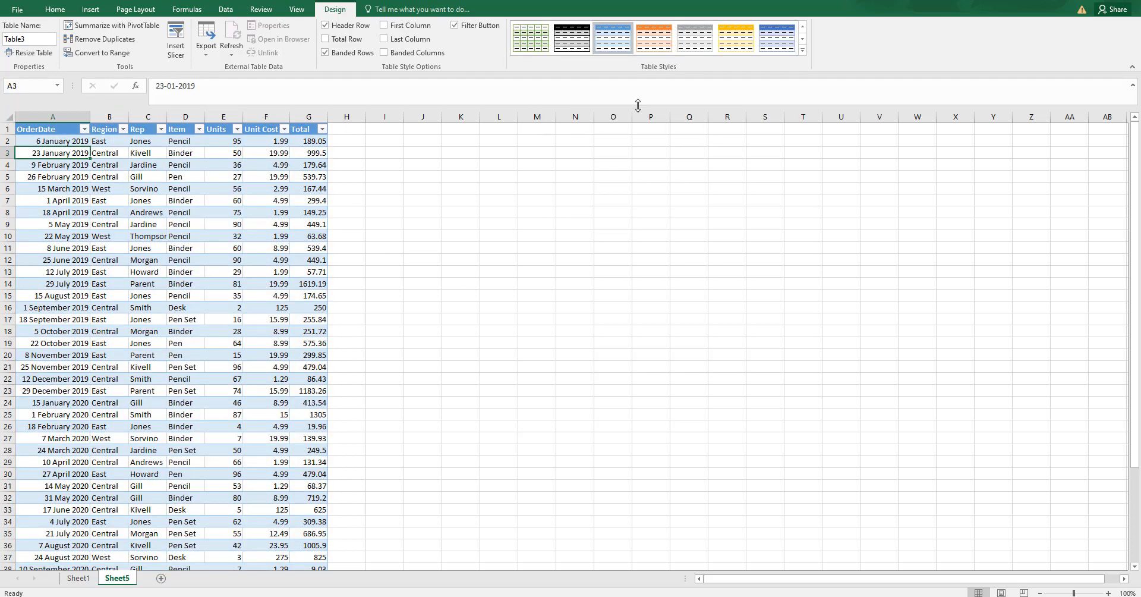
click(803, 51)
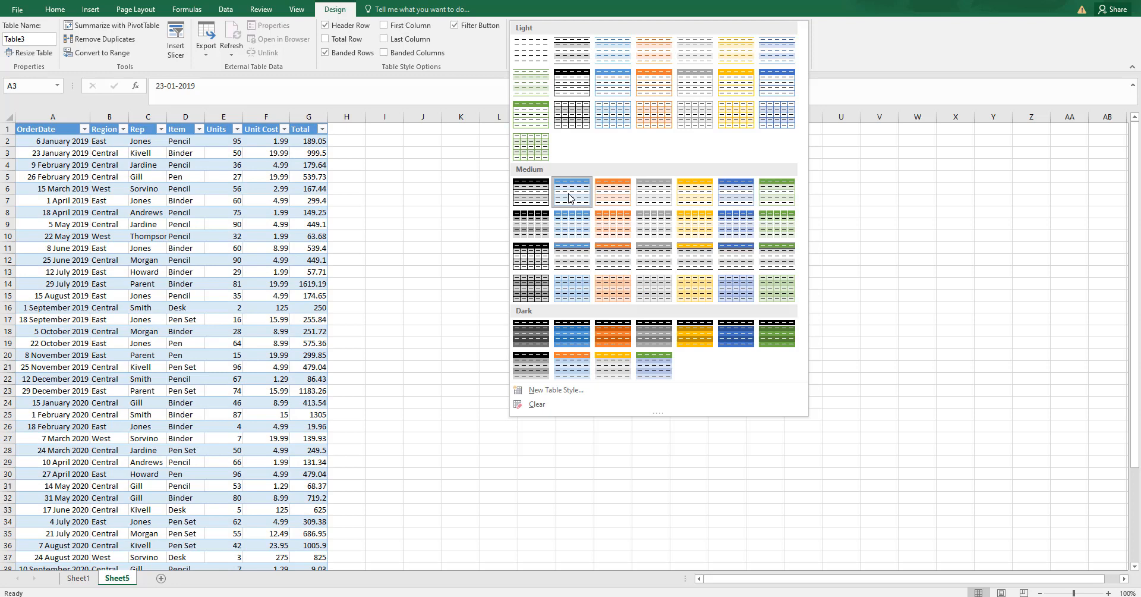
click(569, 198)
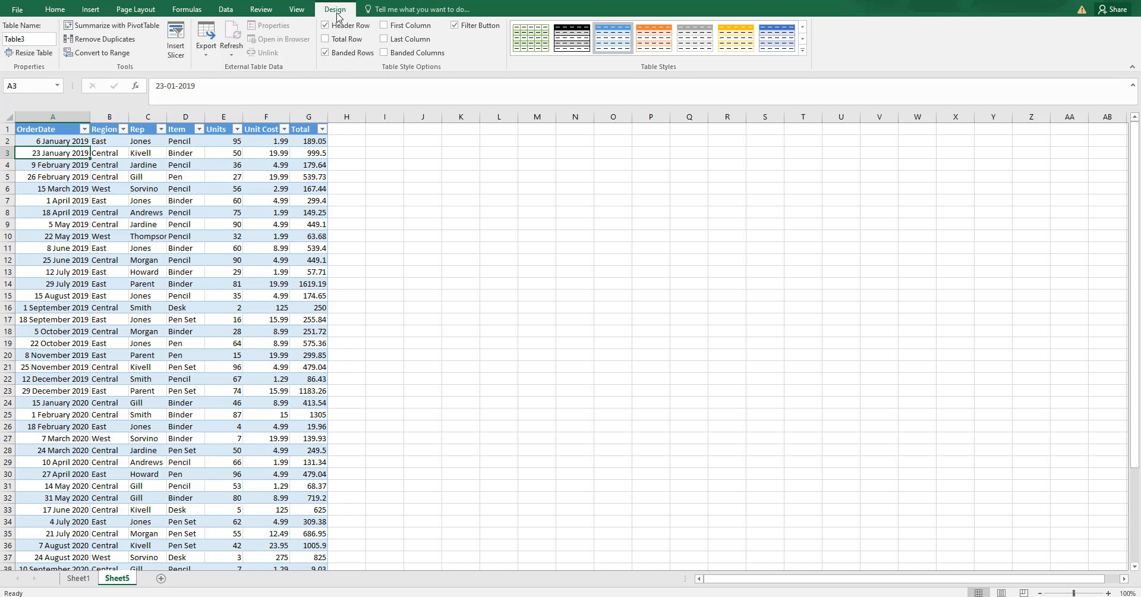
Step: Add a total row to the table and set the Units column's total to Sum
click(327, 42)
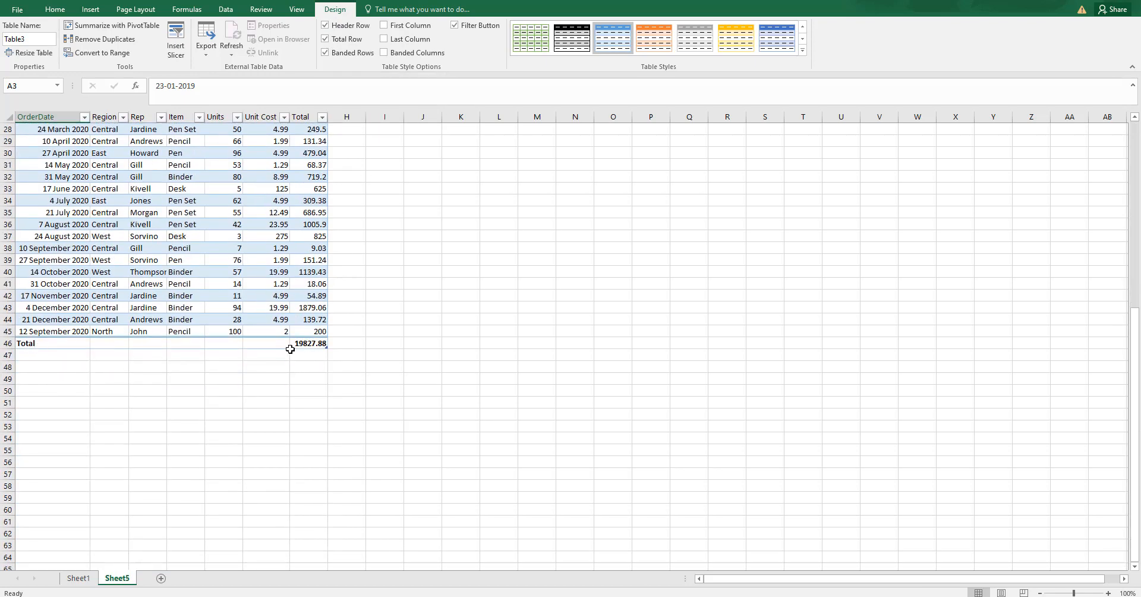
key(ctrl+a)
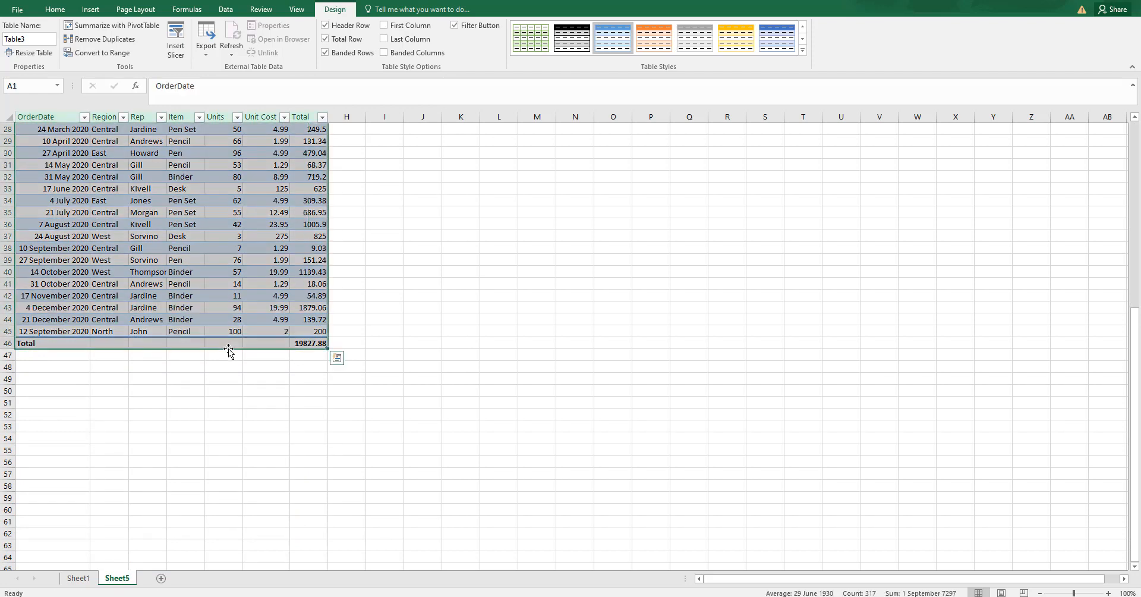
click(231, 343)
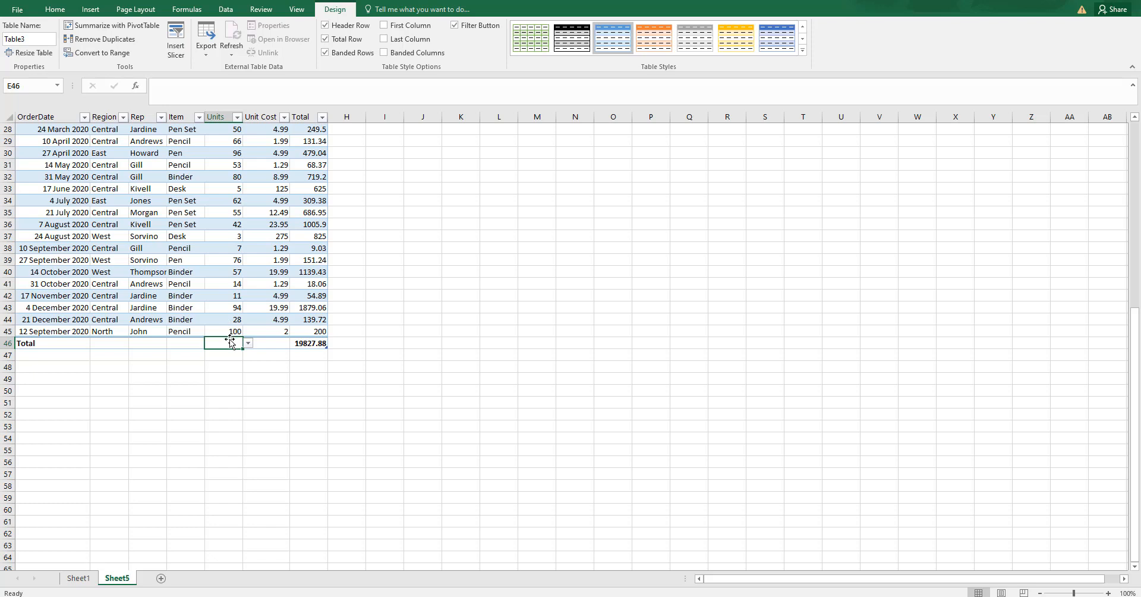
click(248, 343)
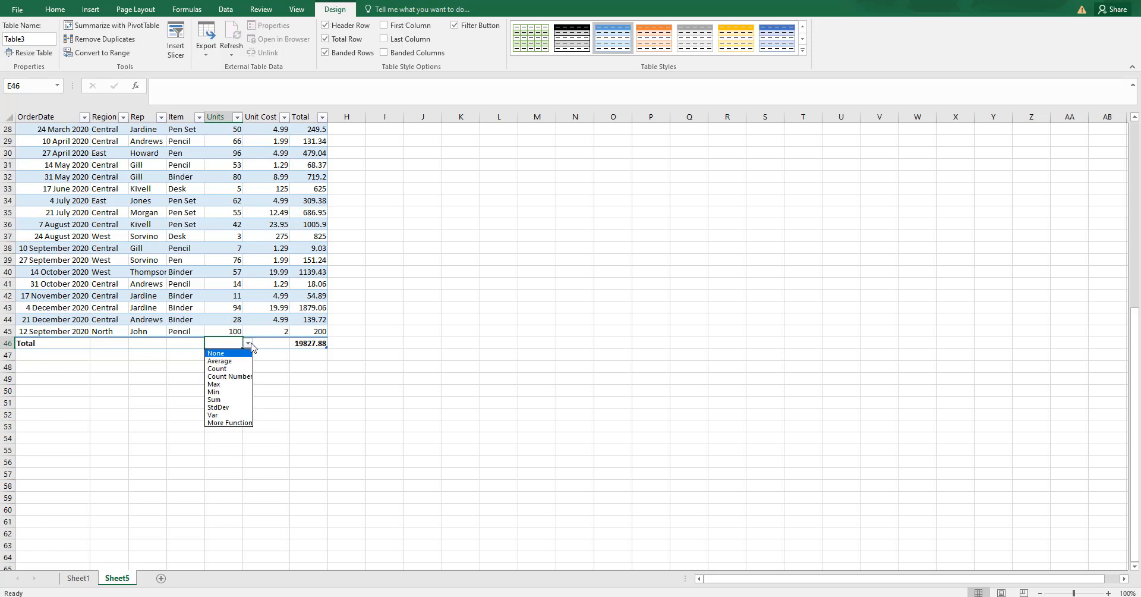
click(231, 402)
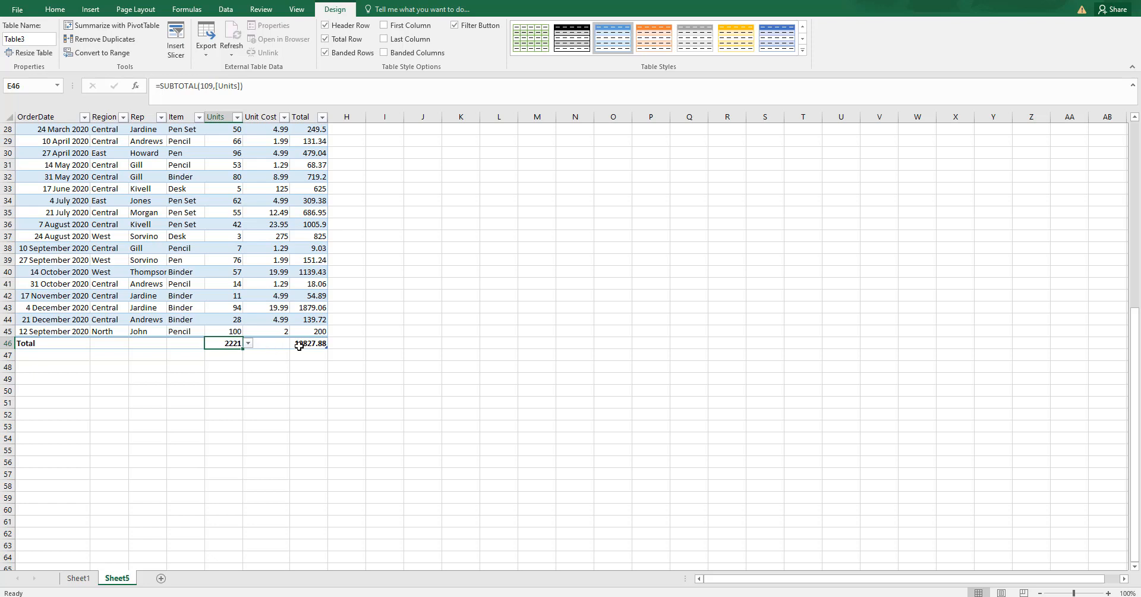
Step: Set the Unit Cost column's function in the total row to Average
key(Right)
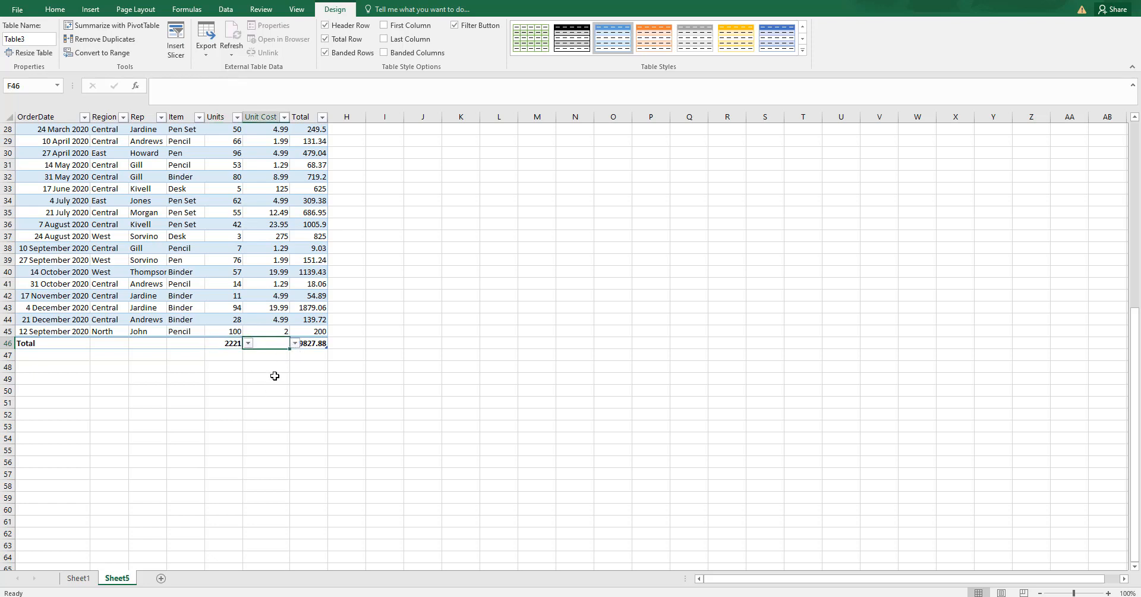
click(295, 344)
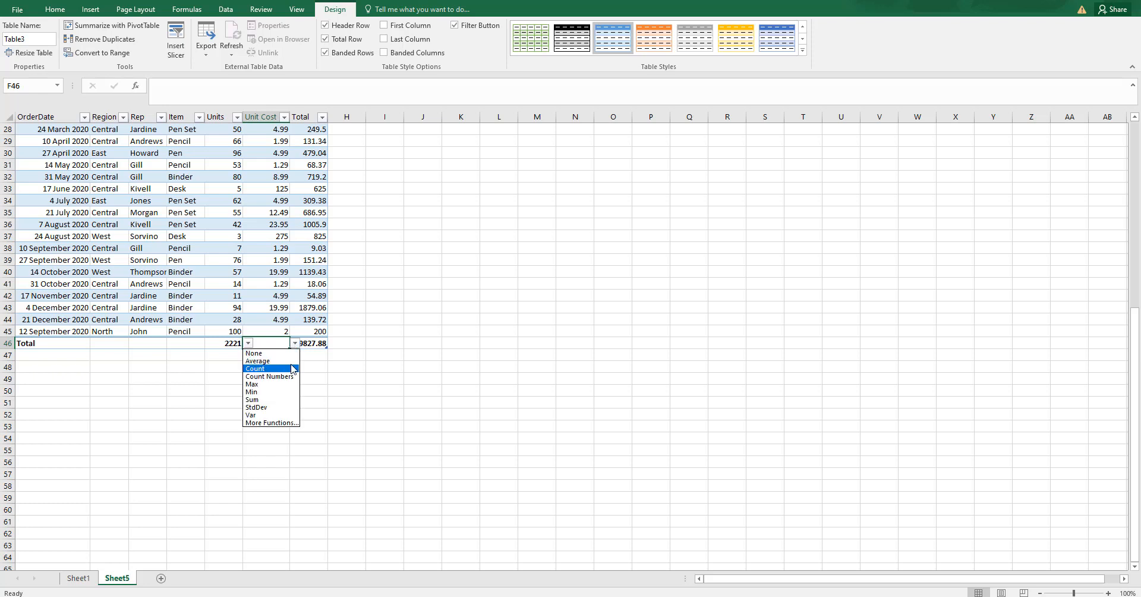
key(Up)
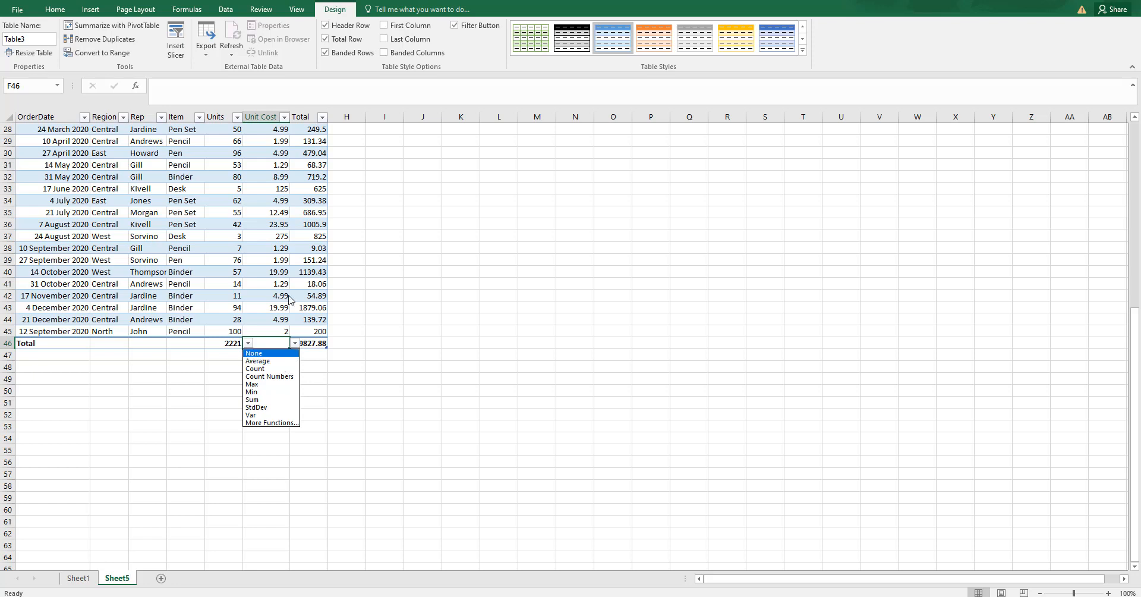
click(268, 361)
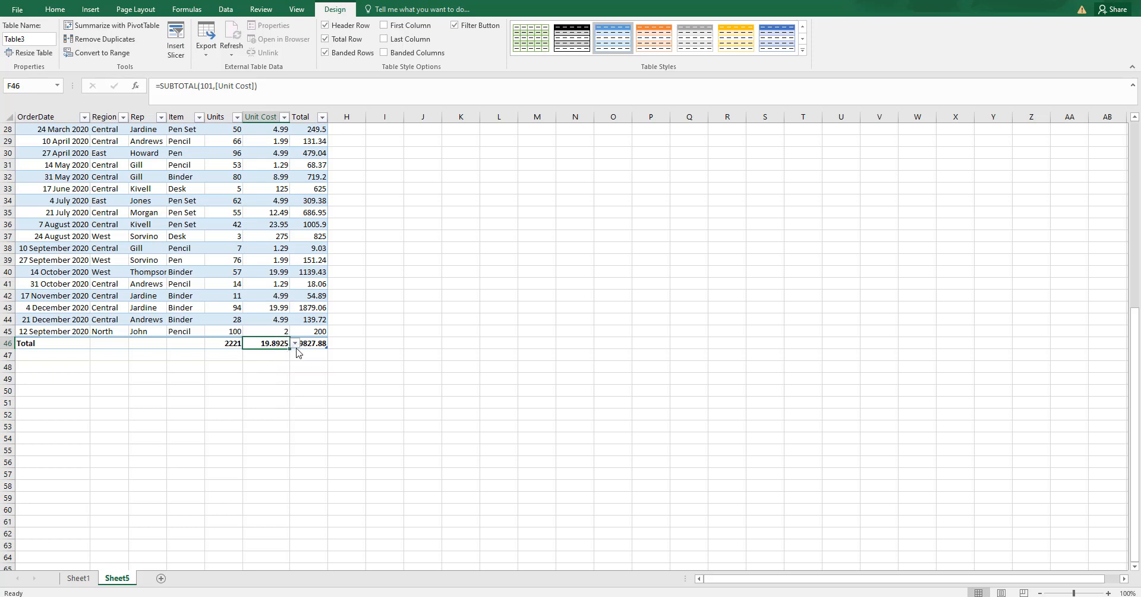
Step: Change the Unit Cost column's total row function to Max
click(295, 344)
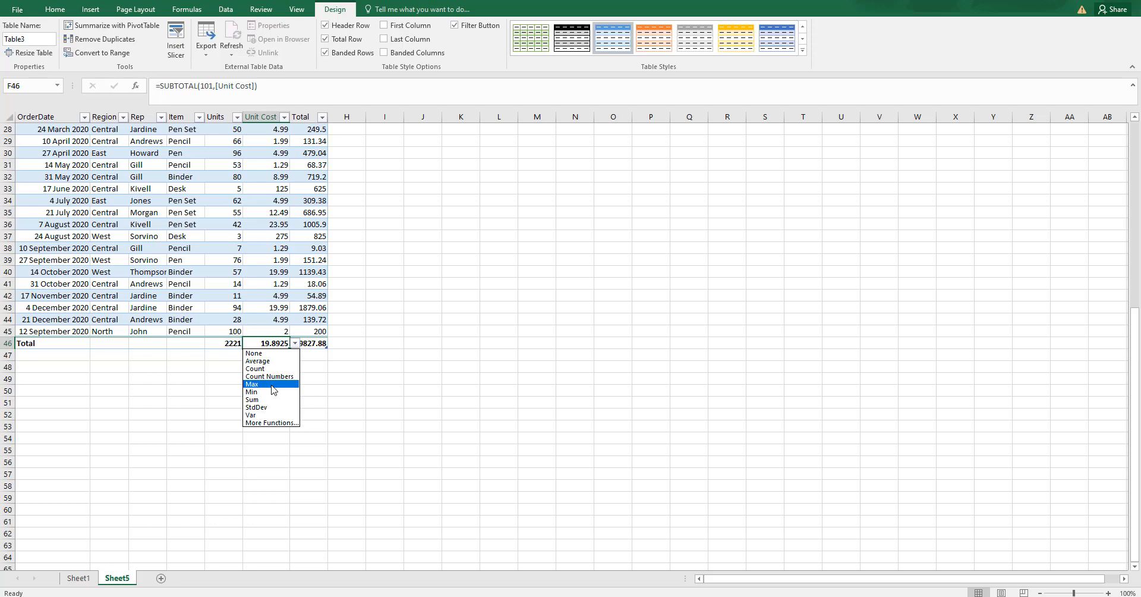
click(271, 385)
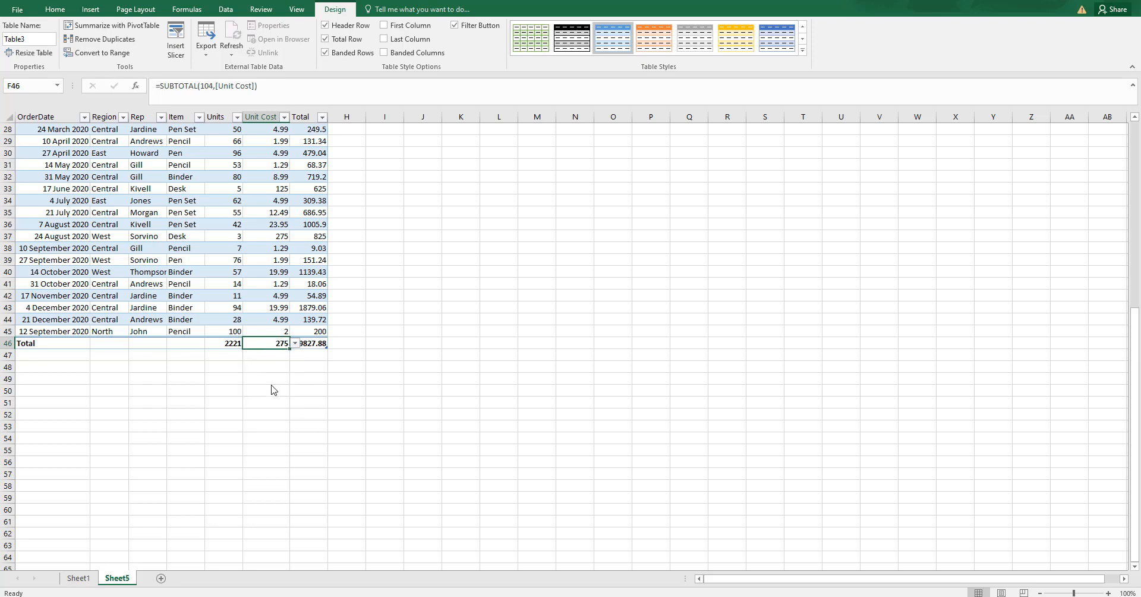
click(295, 344)
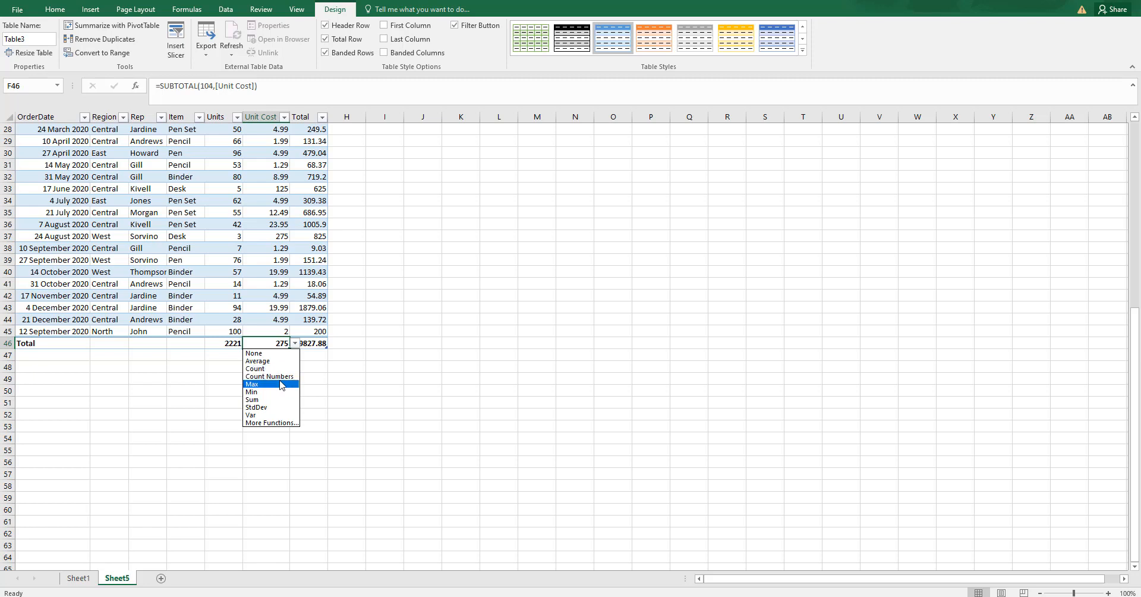
key(Escape)
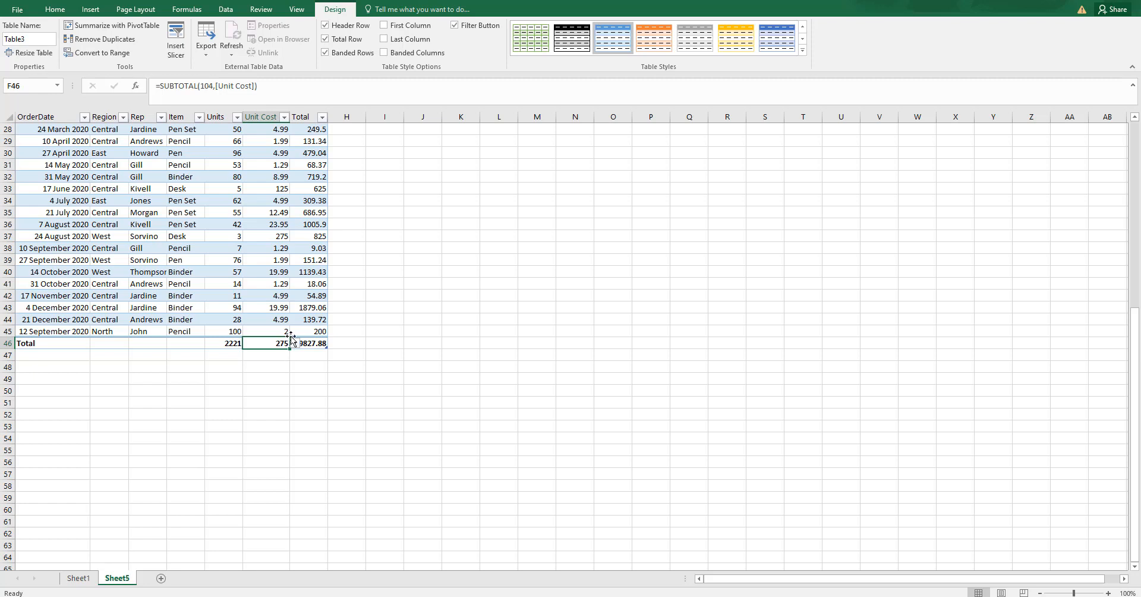
Step: Enable the First Column and Last Column style options to emphasize the table's OrderDate and Total columns
scroll(392, 59, up, 7)
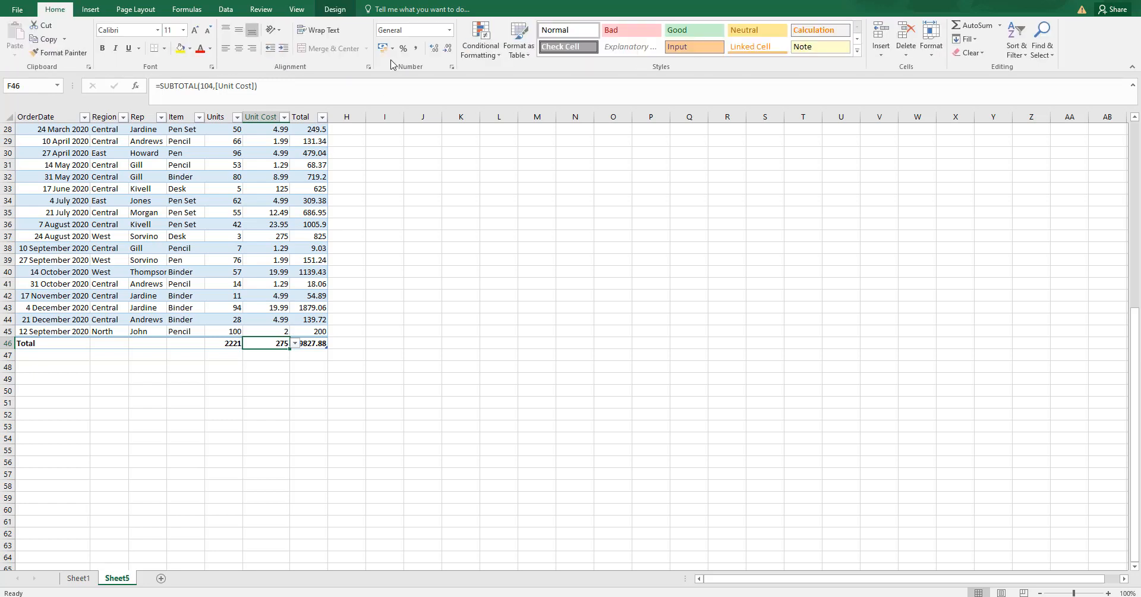
click(343, 13)
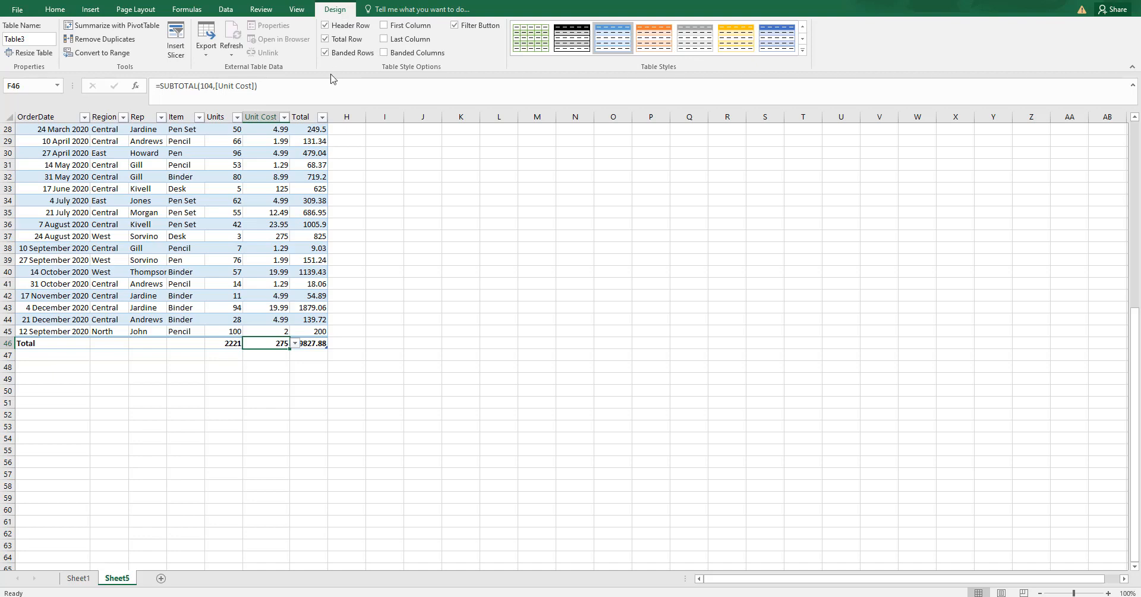
click(385, 27)
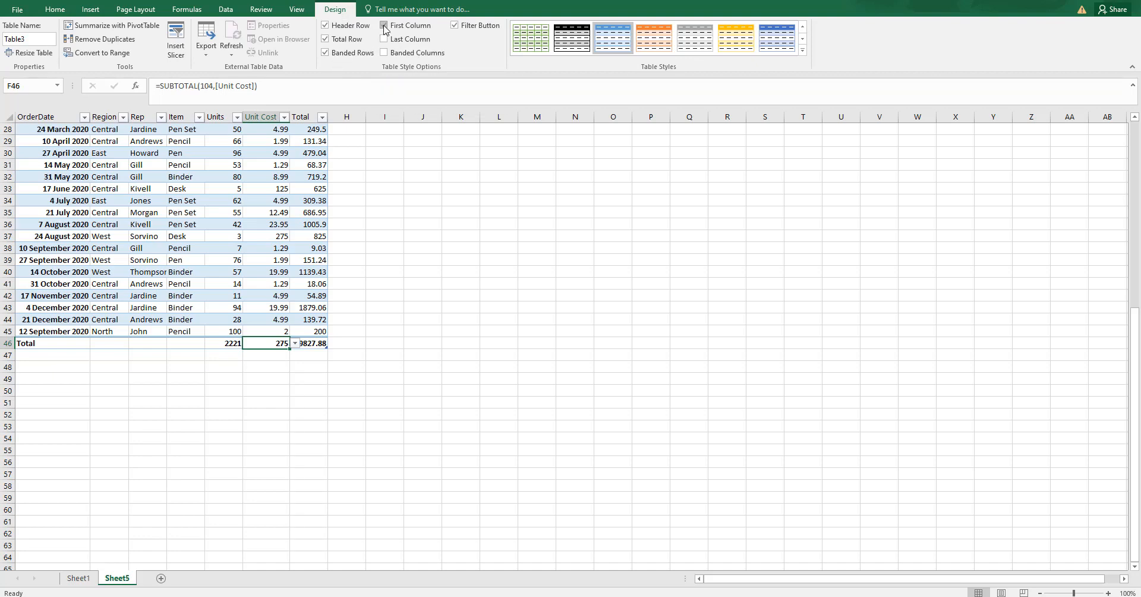
scroll(71, 187, up, 9)
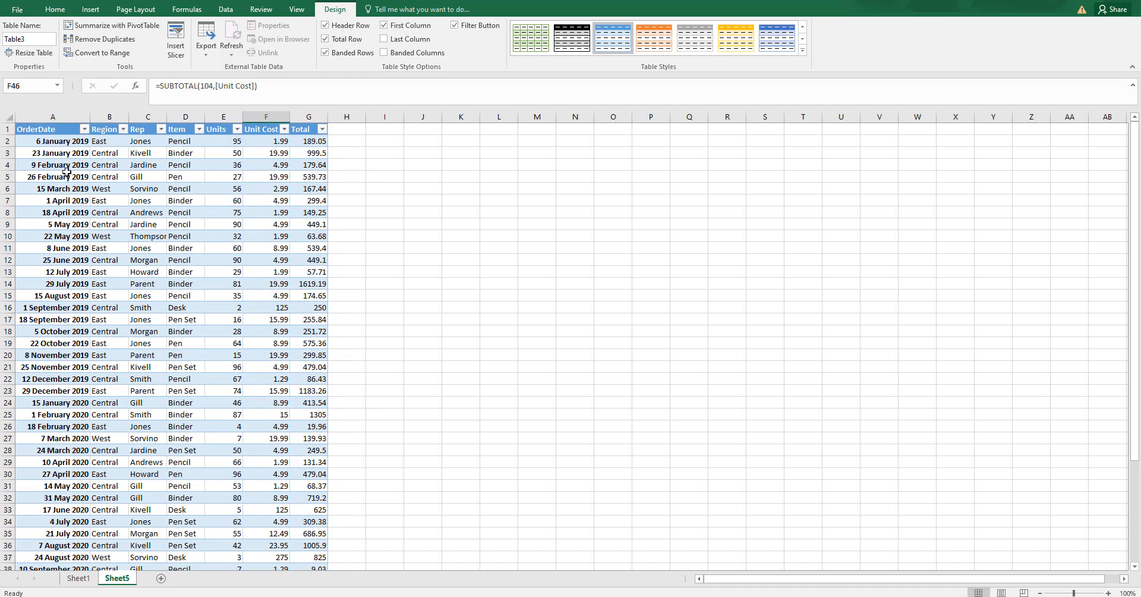
click(385, 39)
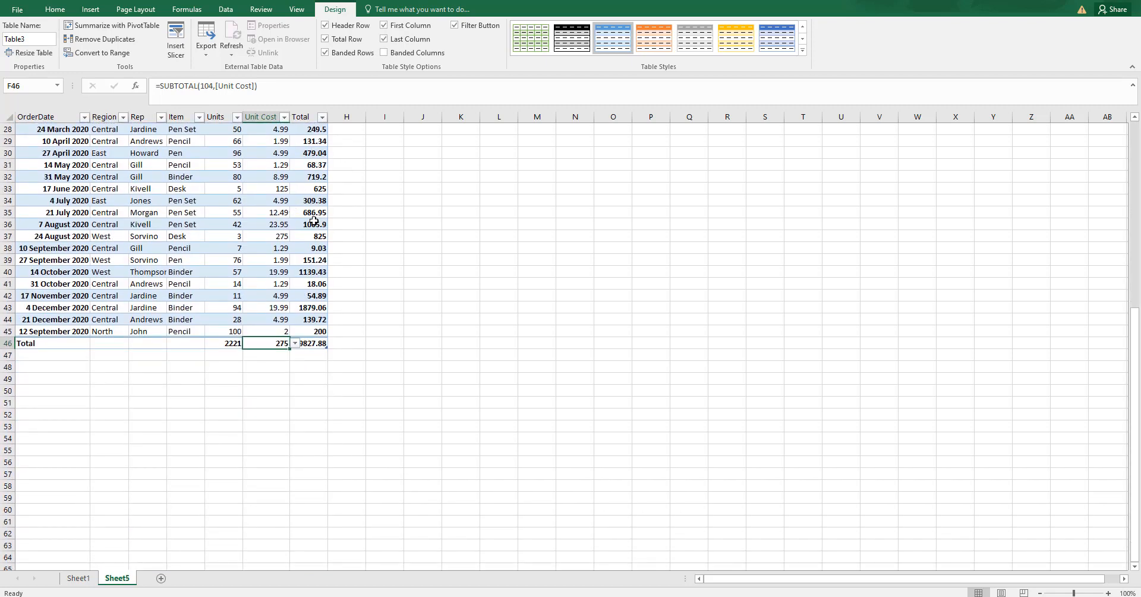
Step: Try banded columns and hidden filter buttons on the table, restoring the original setting of each
click(384, 52)
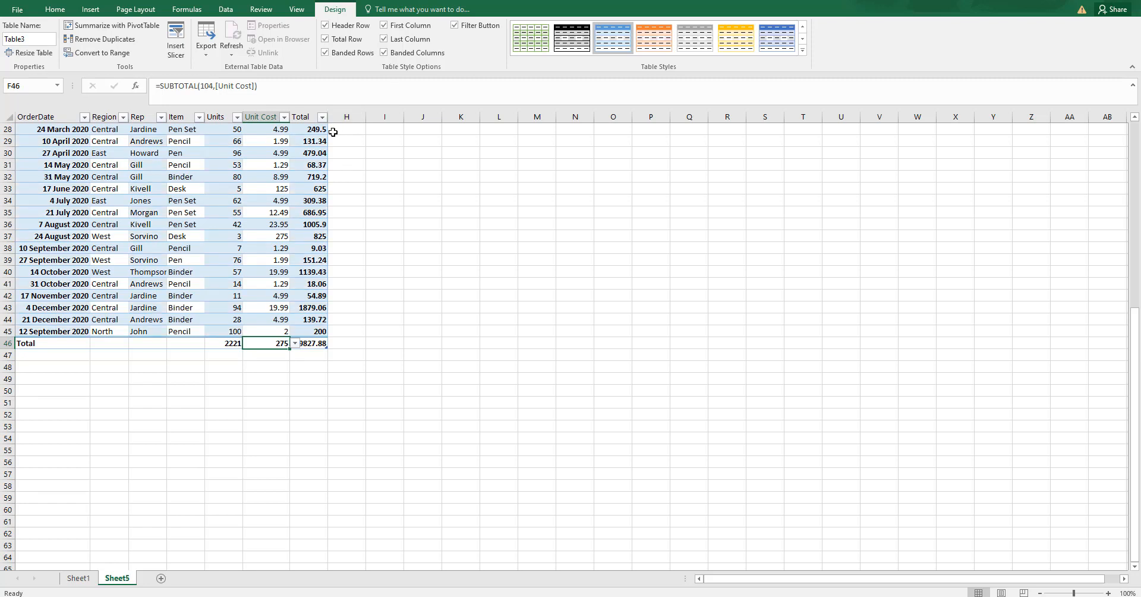
click(384, 53)
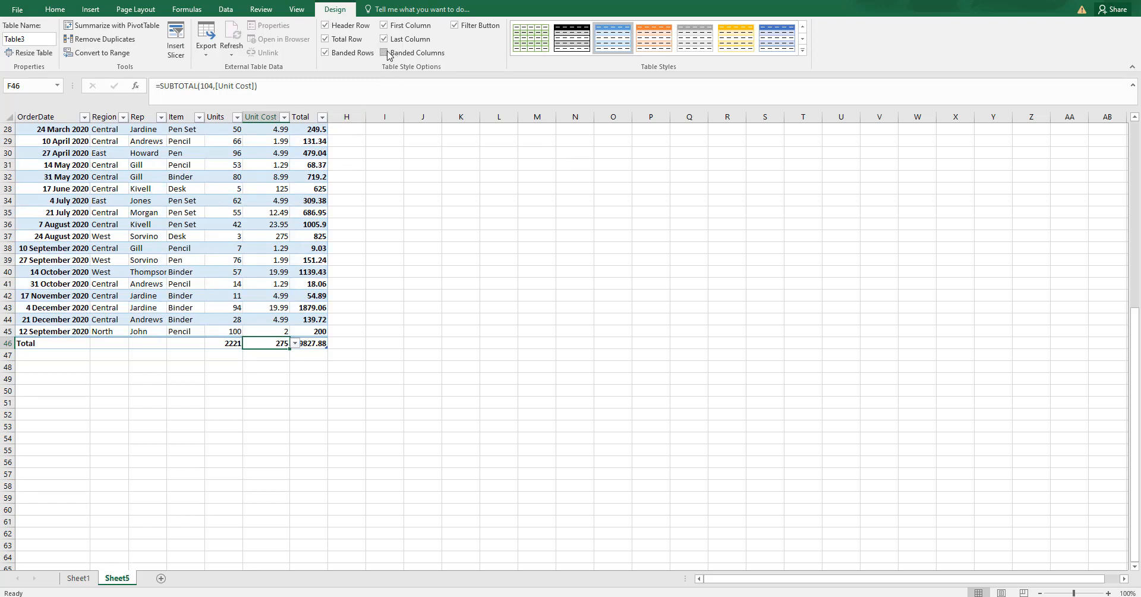
click(455, 25)
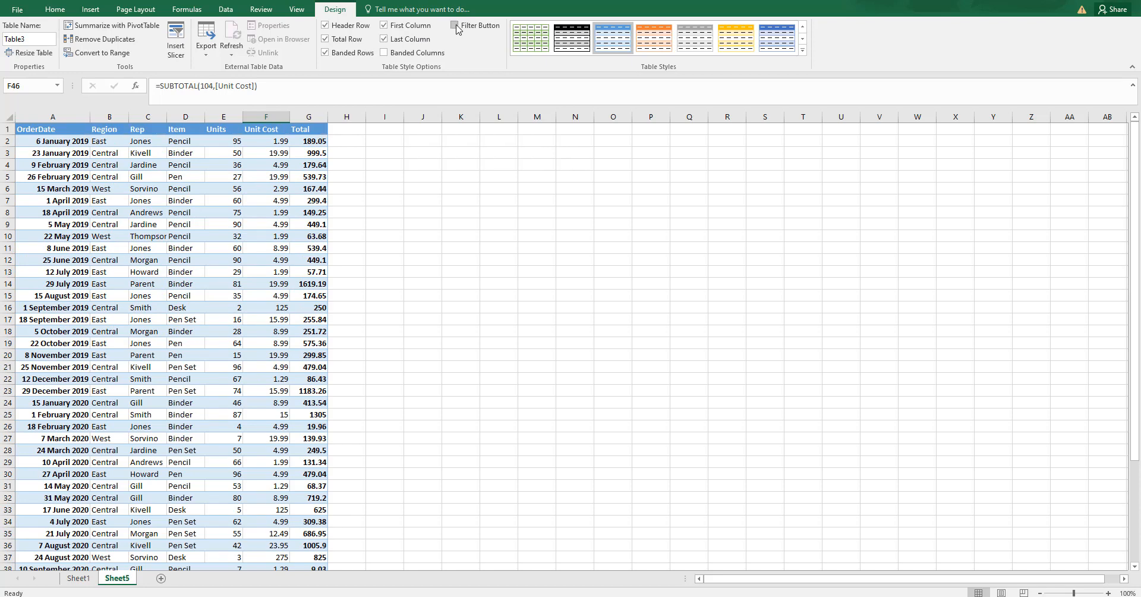
click(456, 27)
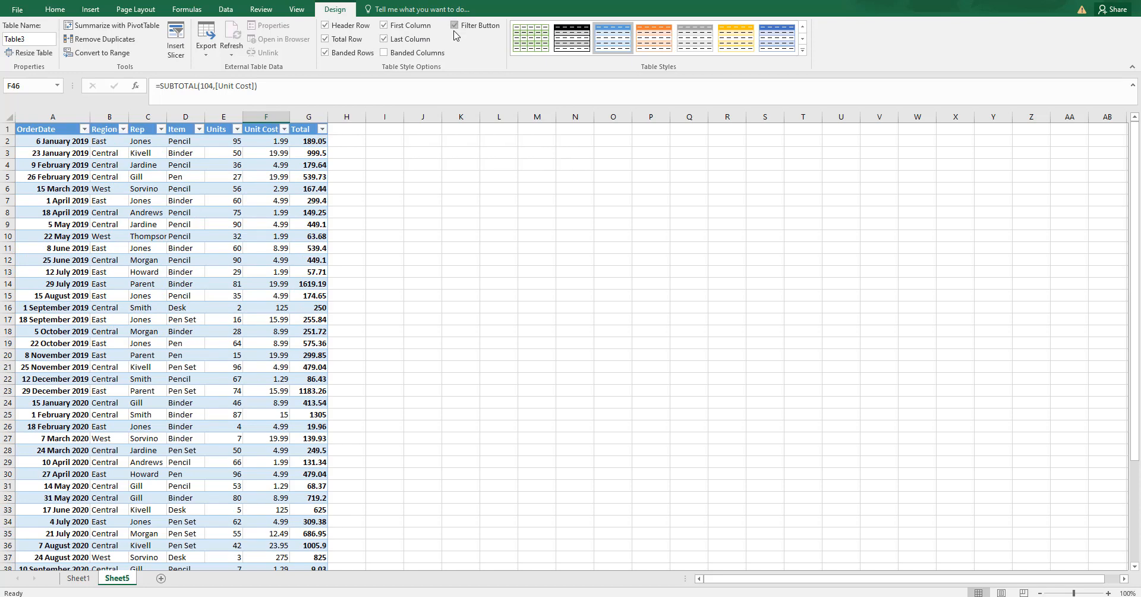
click(454, 25)
click(454, 25)
Step: Remove the total row from the table
click(325, 39)
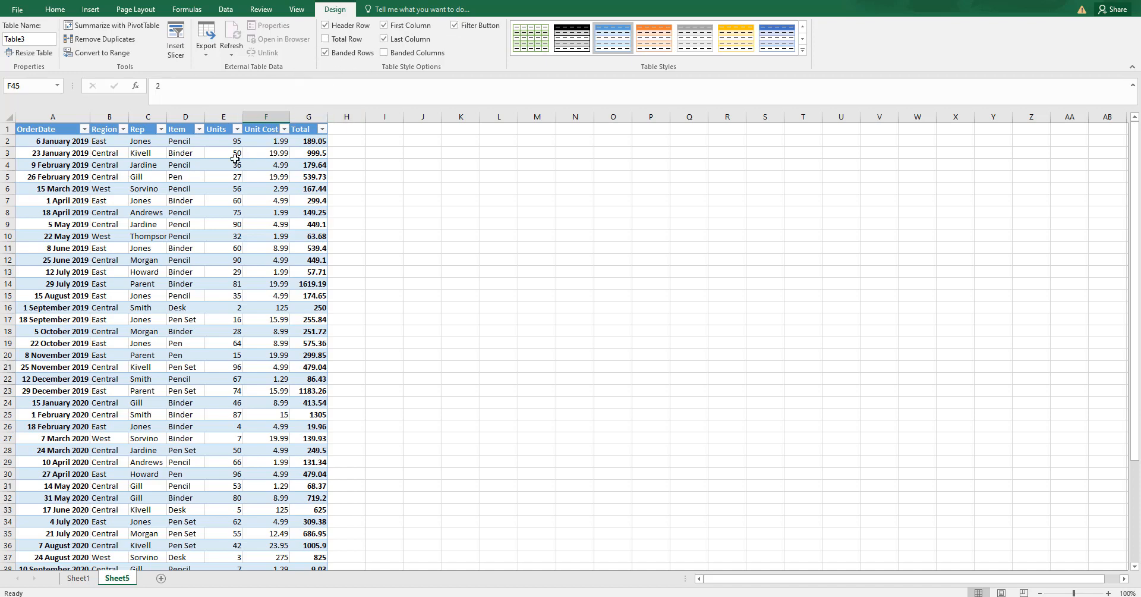
Step: Create a PivotTable from the sales table with the PivotTable wizard, placed on the existing worksheet at P3
click(201, 219)
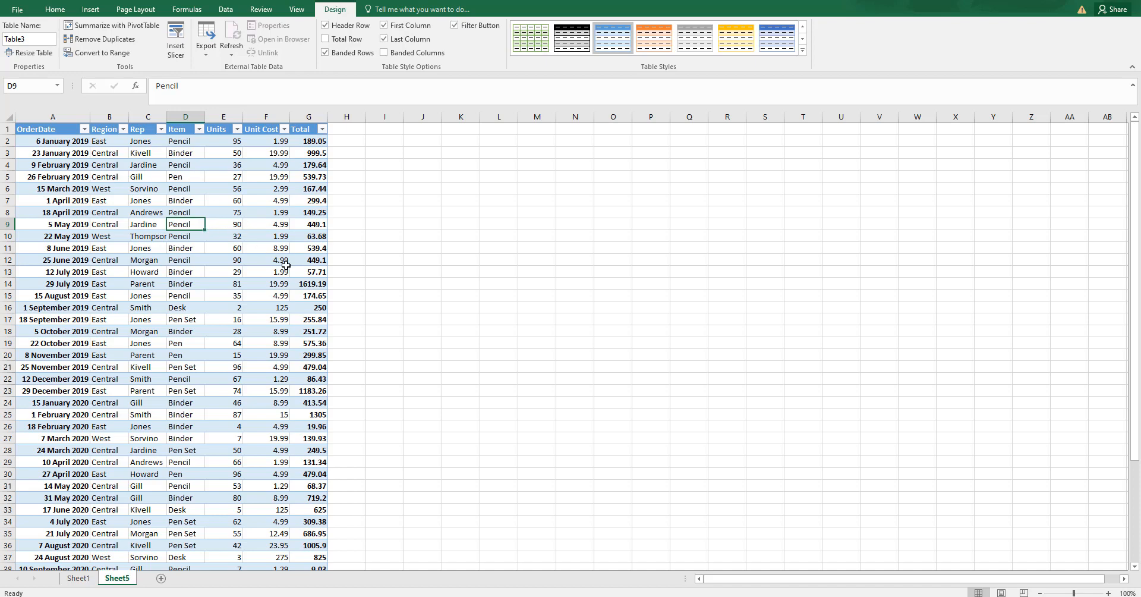
key(alt+d)
key(d)
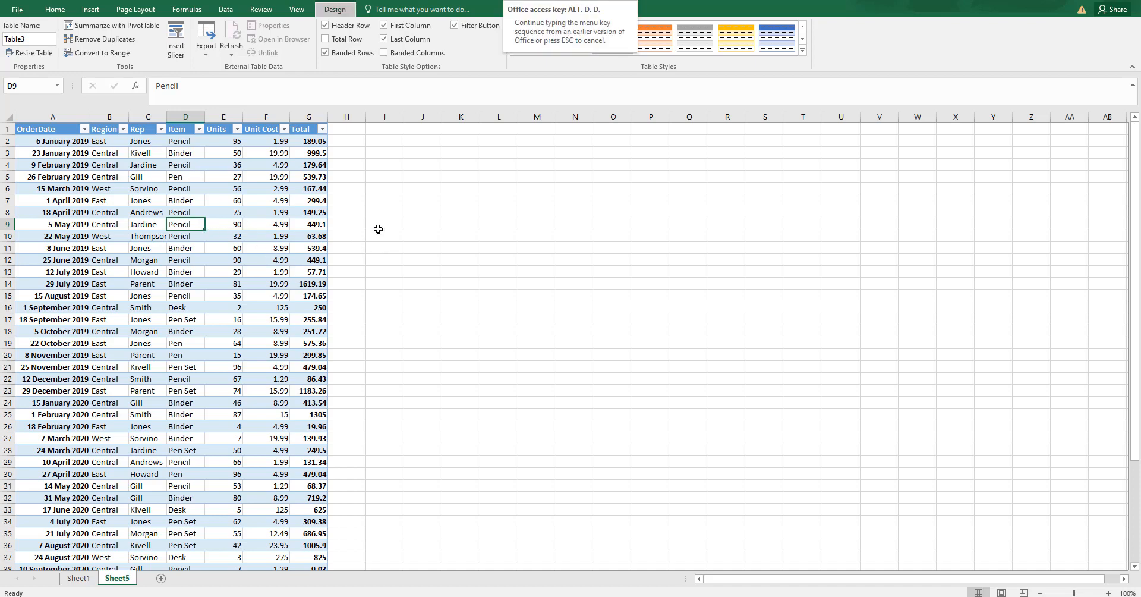
key(p)
click(621, 367)
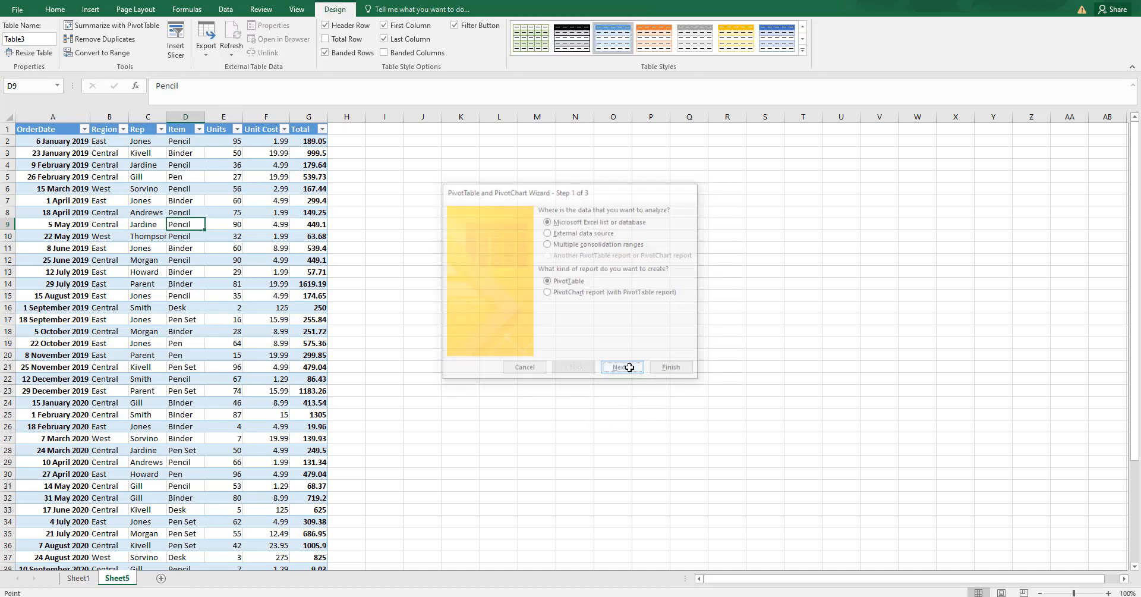
click(607, 305)
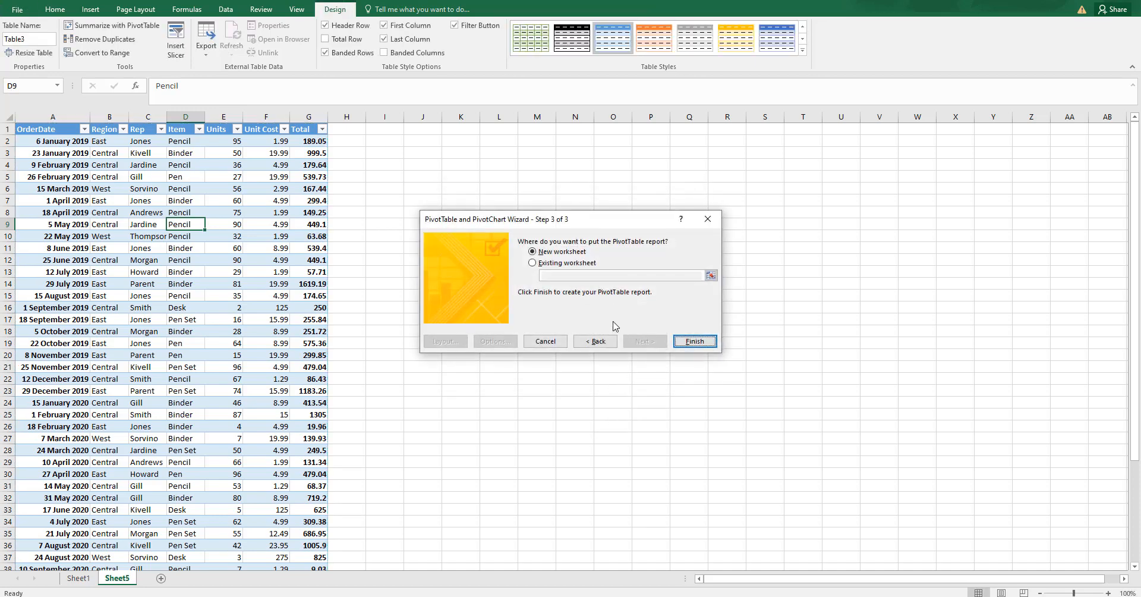
click(565, 263)
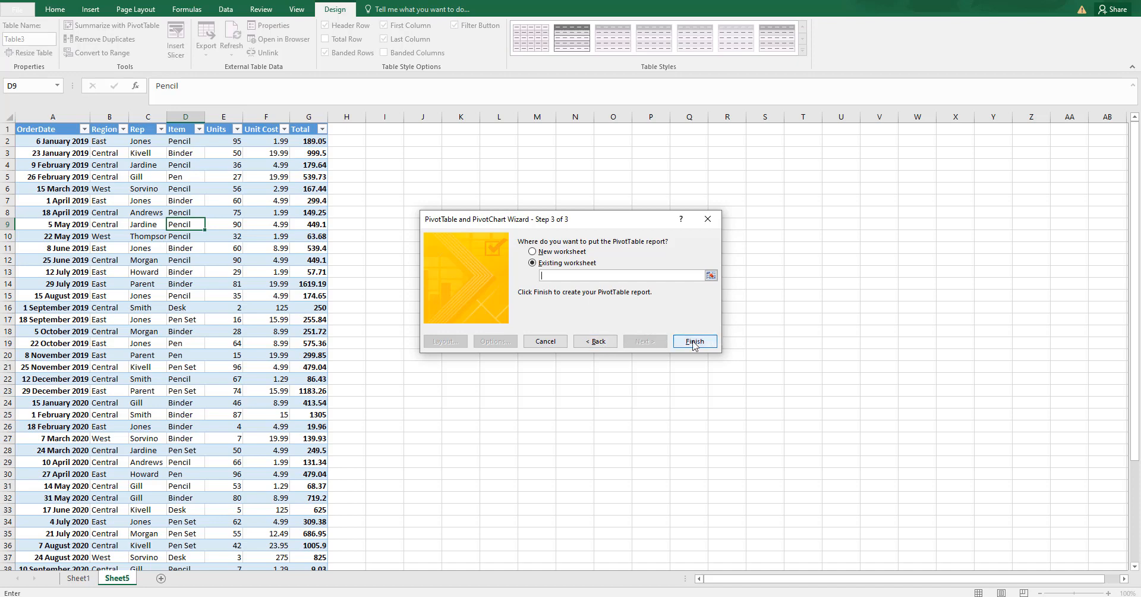
click(643, 152)
click(695, 341)
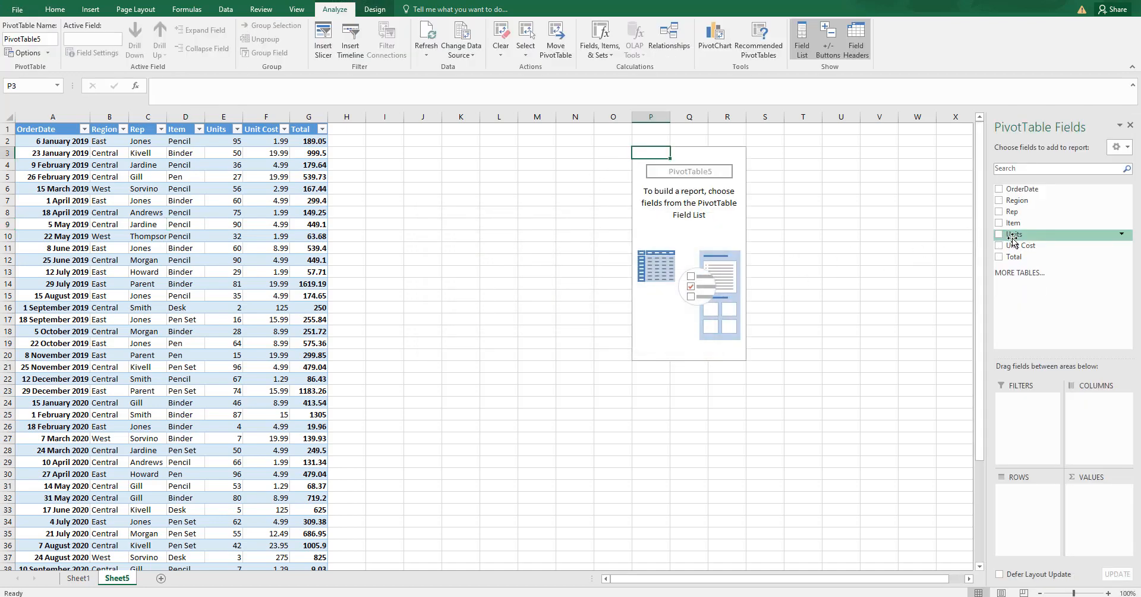
Step: Lay out the PivotTable with Region as rows and Sum of Total as values
drag(1020, 207, 1009, 515)
drag(1020, 259, 1101, 505)
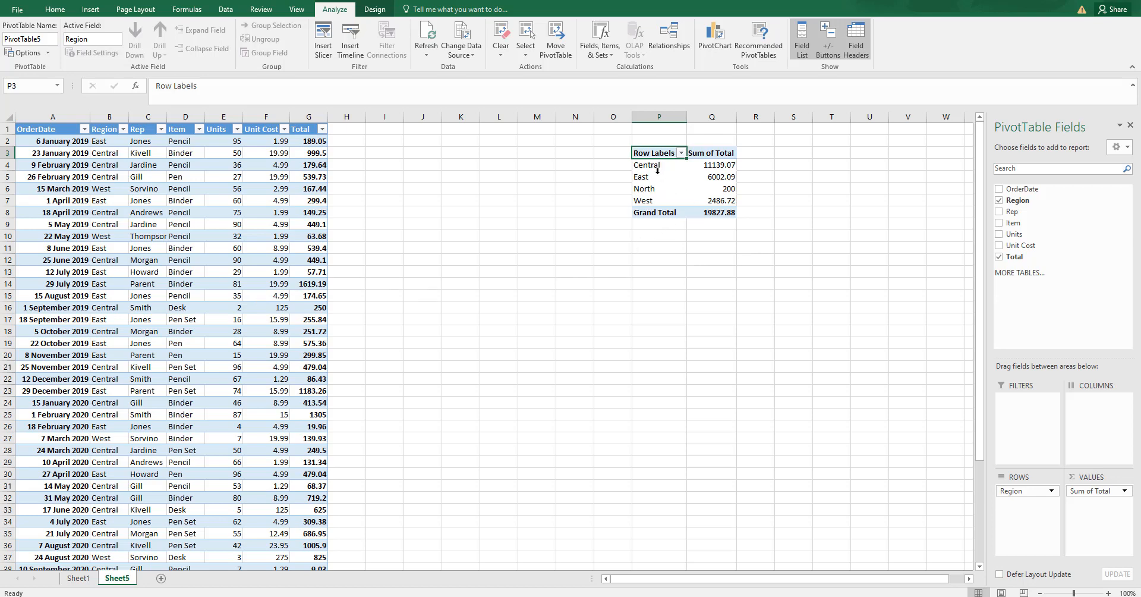
Step: Start a new record in row 46 below the table with the current date, region South and the rep's name
scroll(202, 282, down, 9)
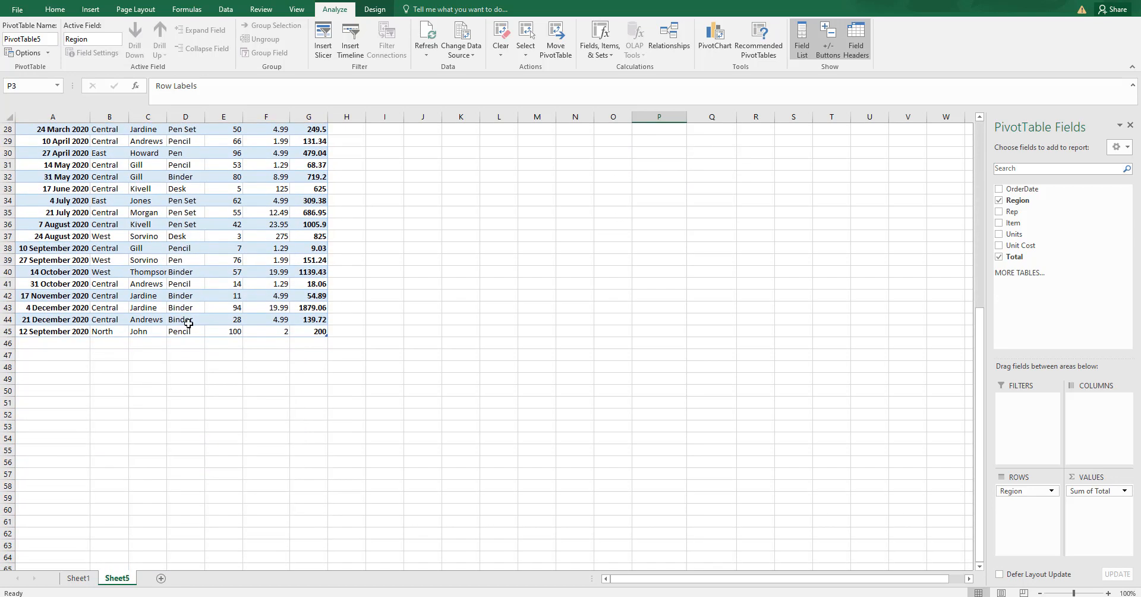
click(53, 343)
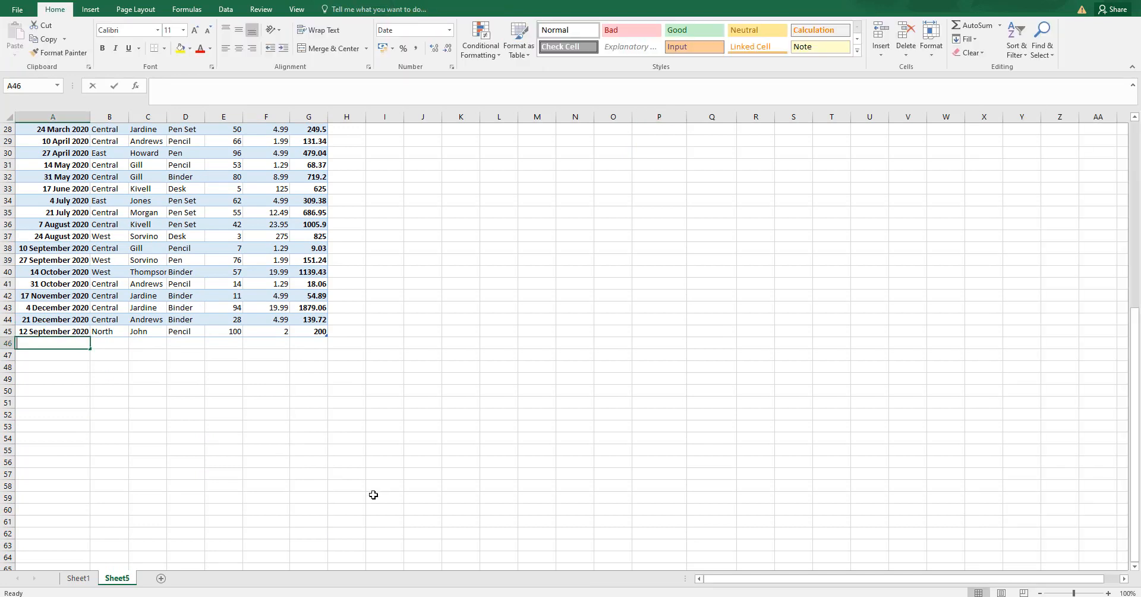
key(ctrl+semicolon)
key(Tab)
text(So)
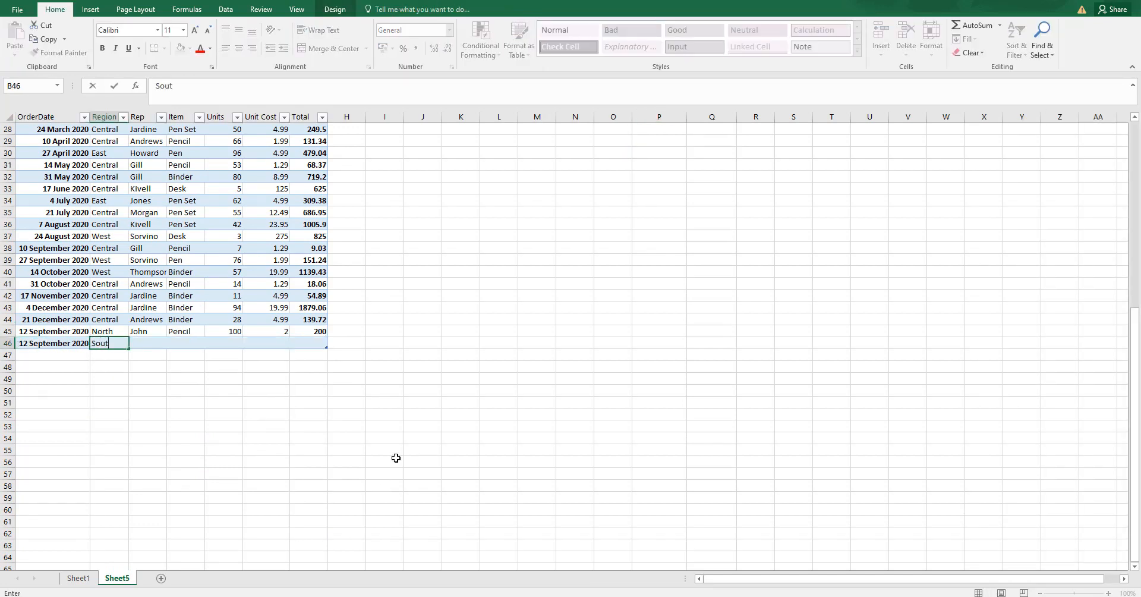
text(uth)
key(Tab)
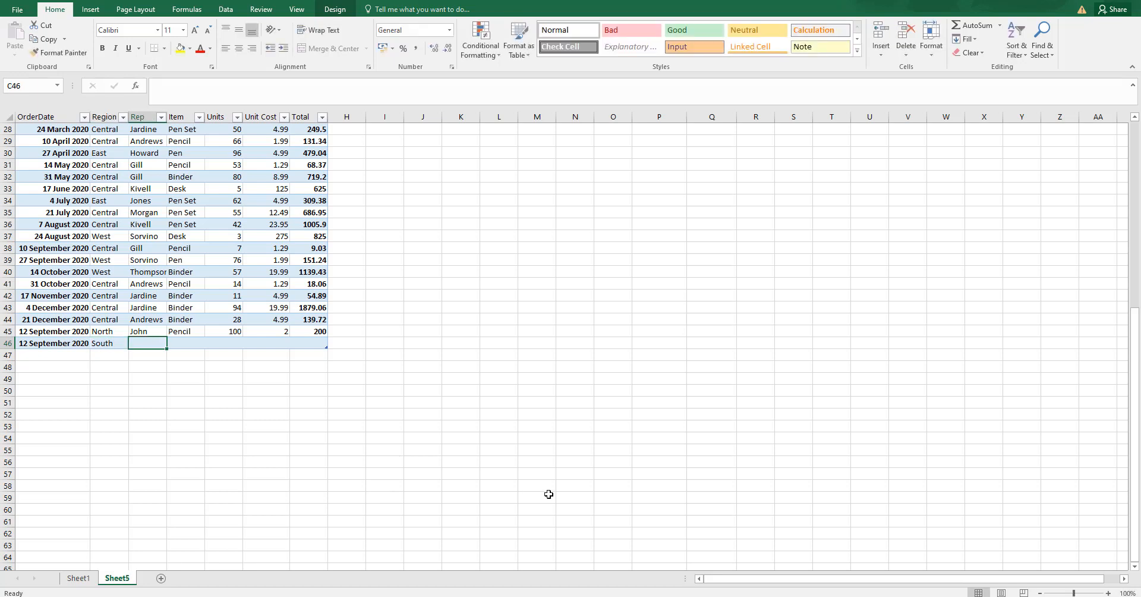
text(Jeff)
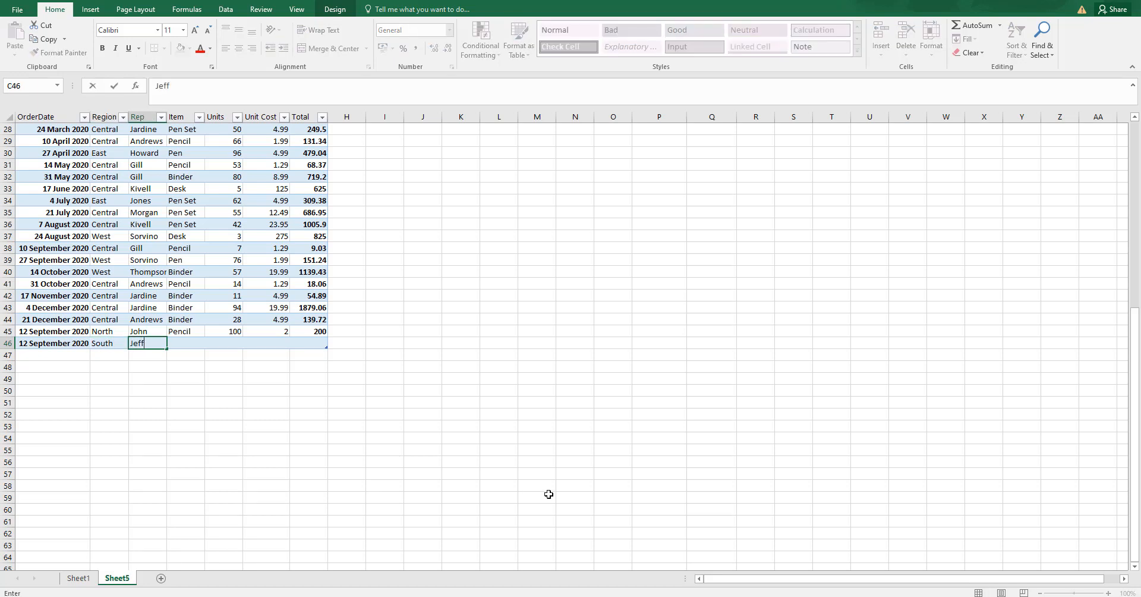
key(Tab)
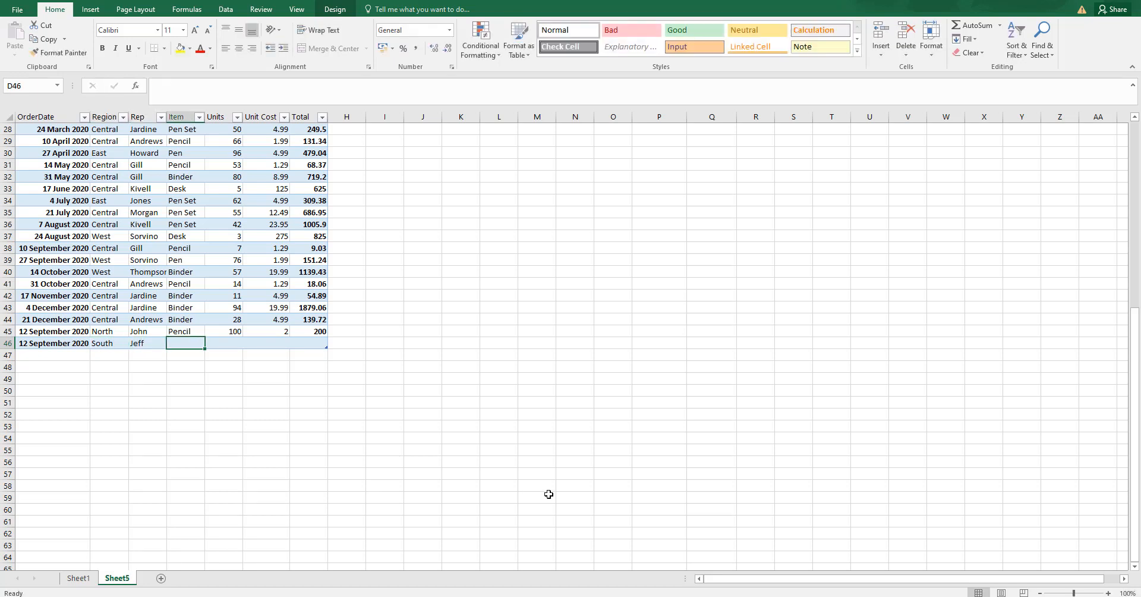
Step: Fill in the new record in row 46 with item Pen, 4 units and a unit cost of 60
text(Pen)
key(Tab)
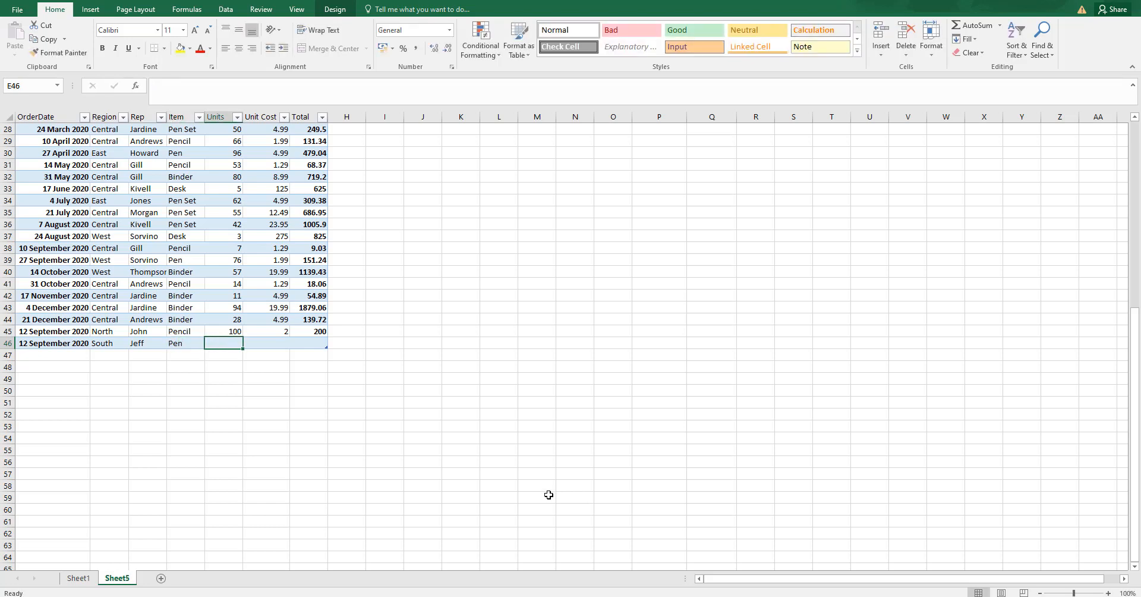
text(4)
key(Tab)
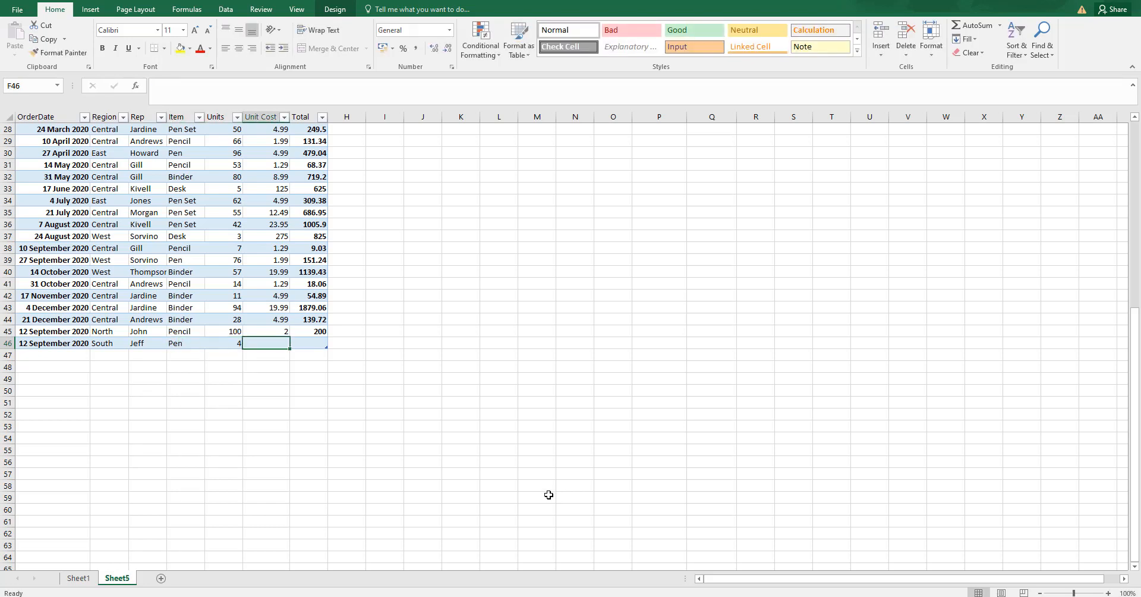
text(60)
key(Tab)
text(=)
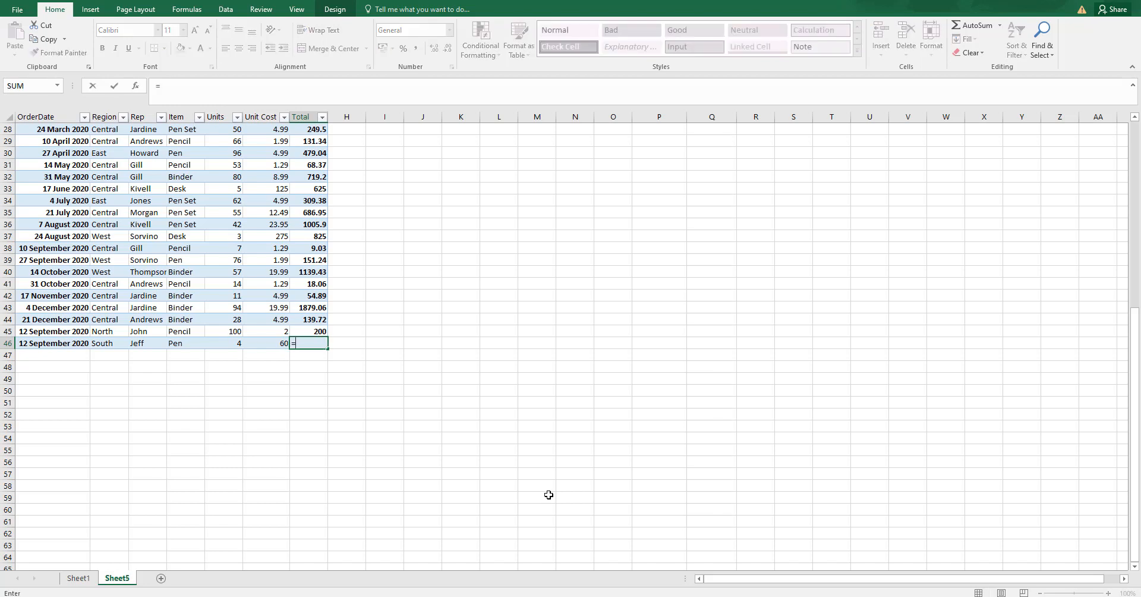
key(Left)
text(*)
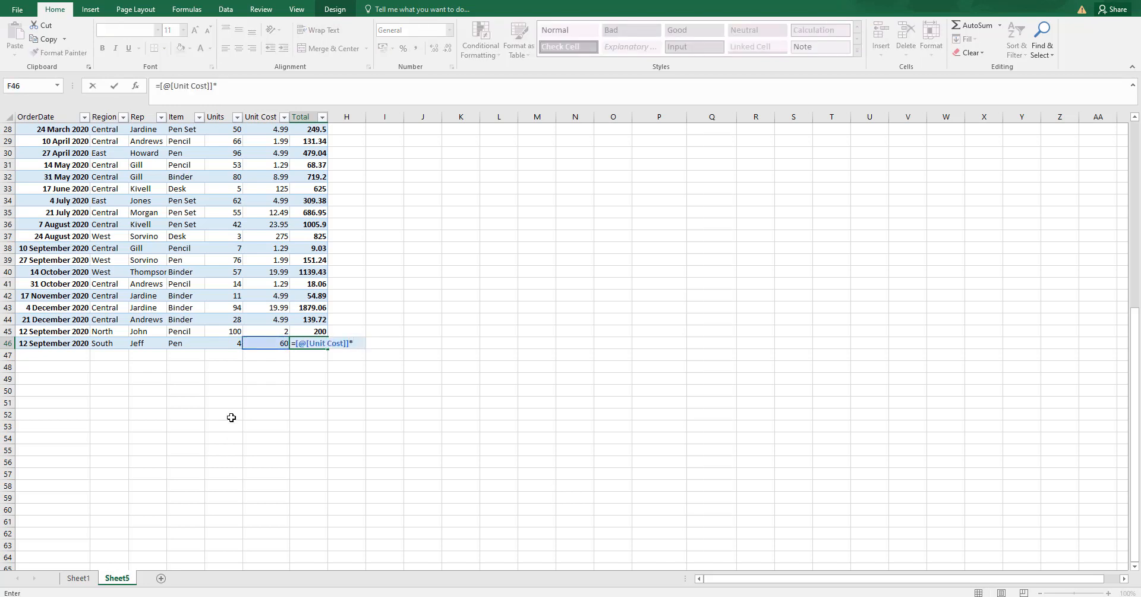
click(227, 343)
key(Return)
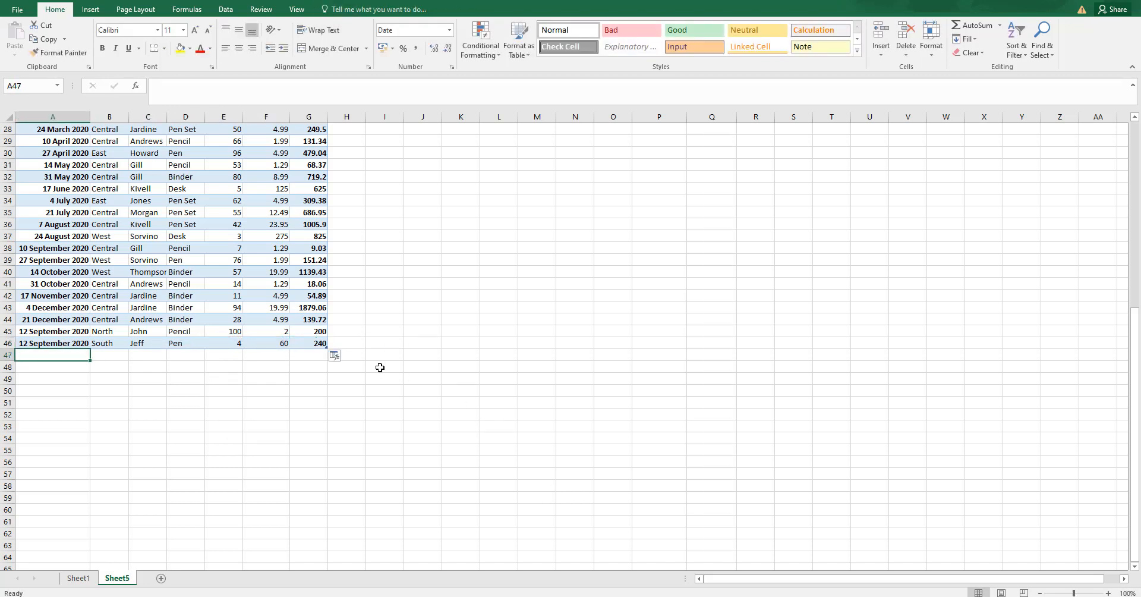
click(324, 343)
Step: Refresh the PivotTable to include the newly added table record
scroll(431, 306, up, 1)
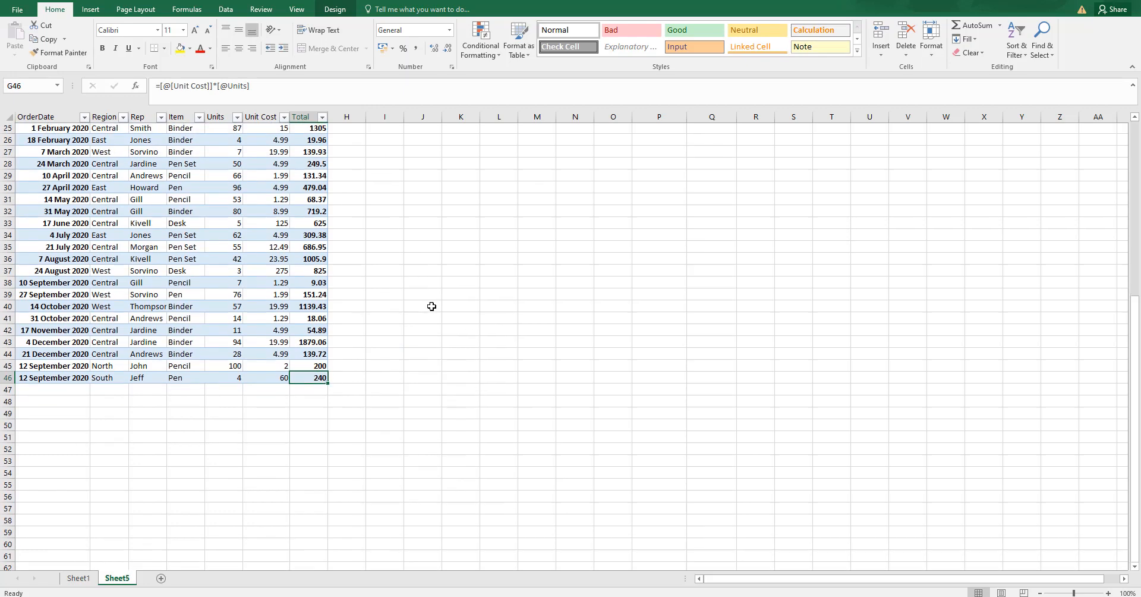
scroll(432, 307, up, 8)
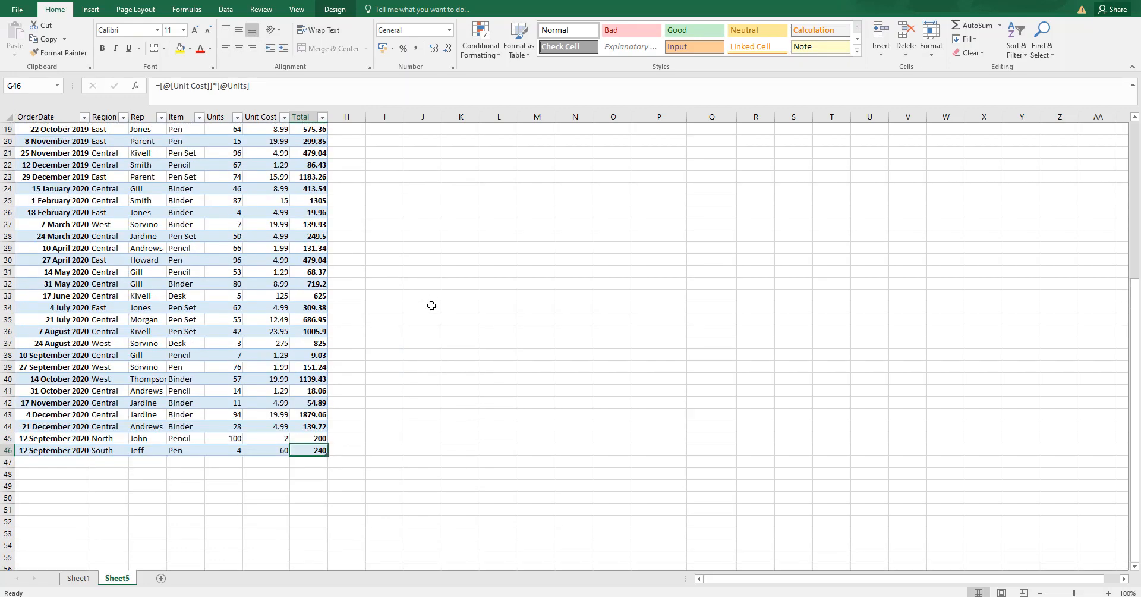
click(678, 180)
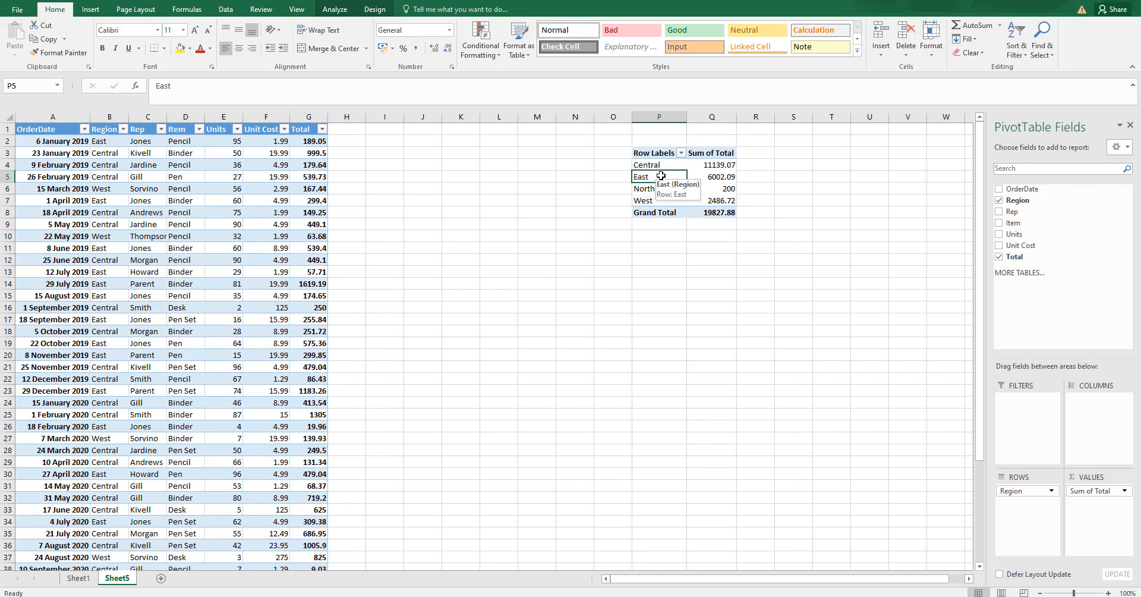
right_click(661, 176)
click(685, 209)
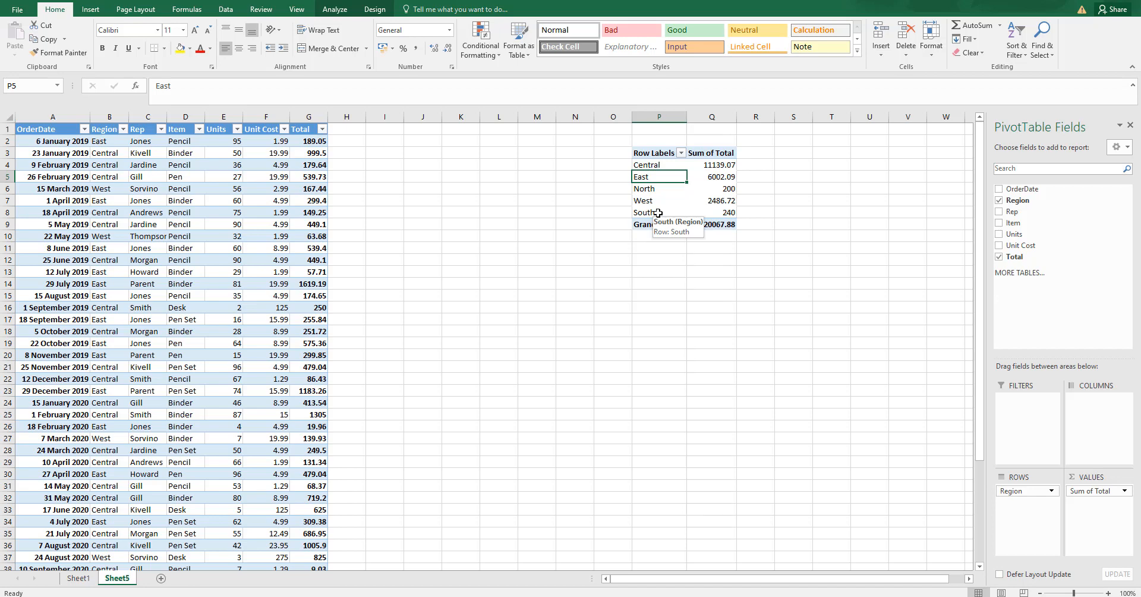
Step: Check the PivotTable's source range in the PivotTable wizard and compare it with the table's extent
key(alt+d)
key(p)
click(602, 343)
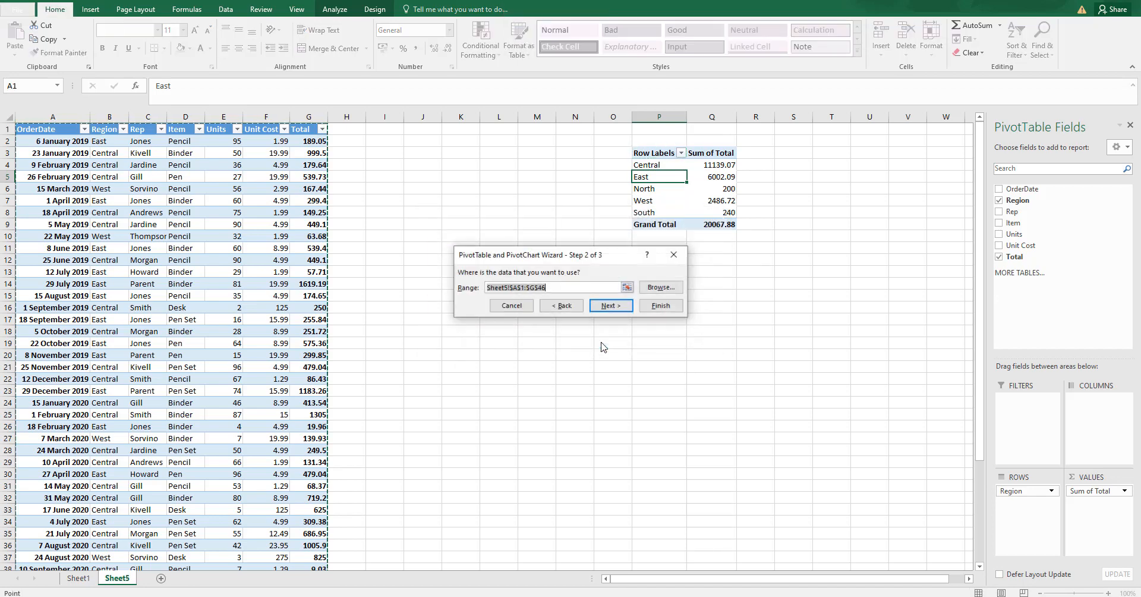
click(661, 306)
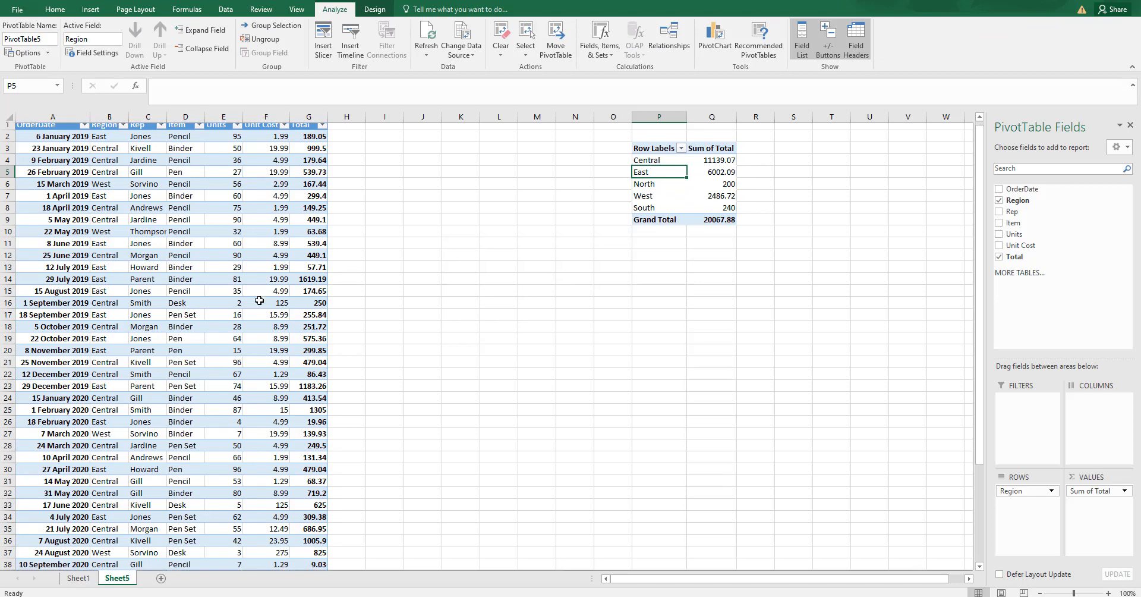
scroll(260, 301, down, 8)
scroll(259, 301, up, 8)
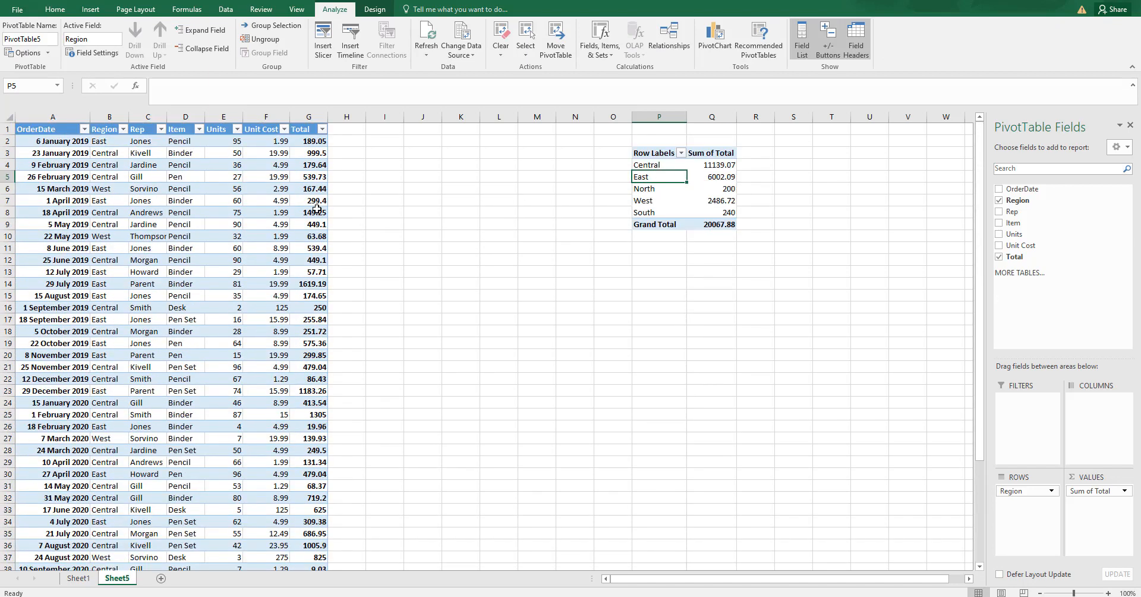
Step: Rename the sales table as Region_Sales
click(236, 189)
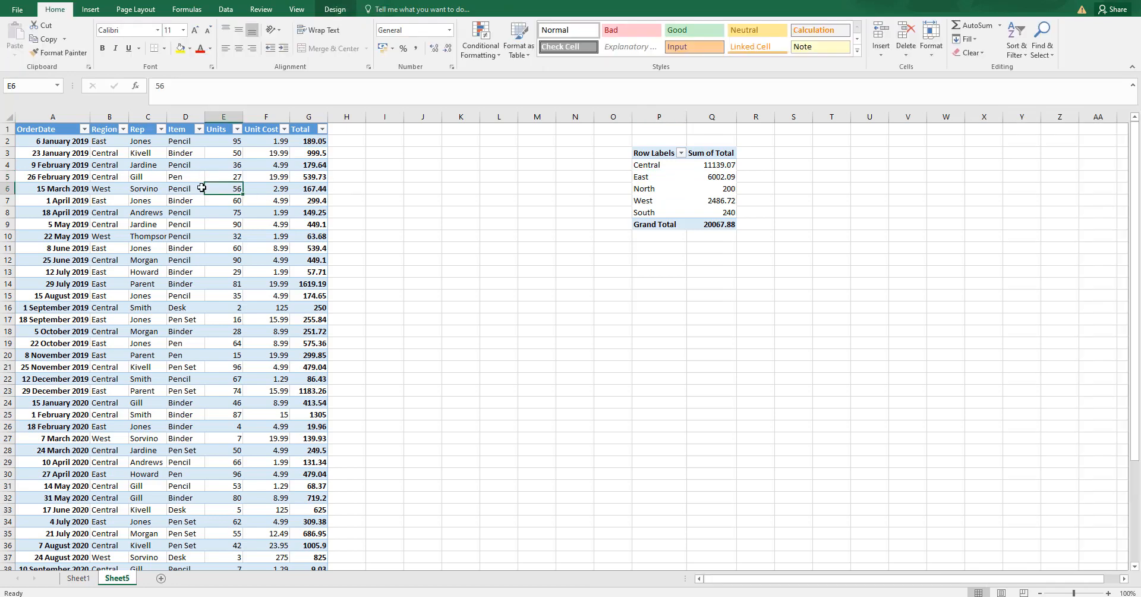
click(343, 12)
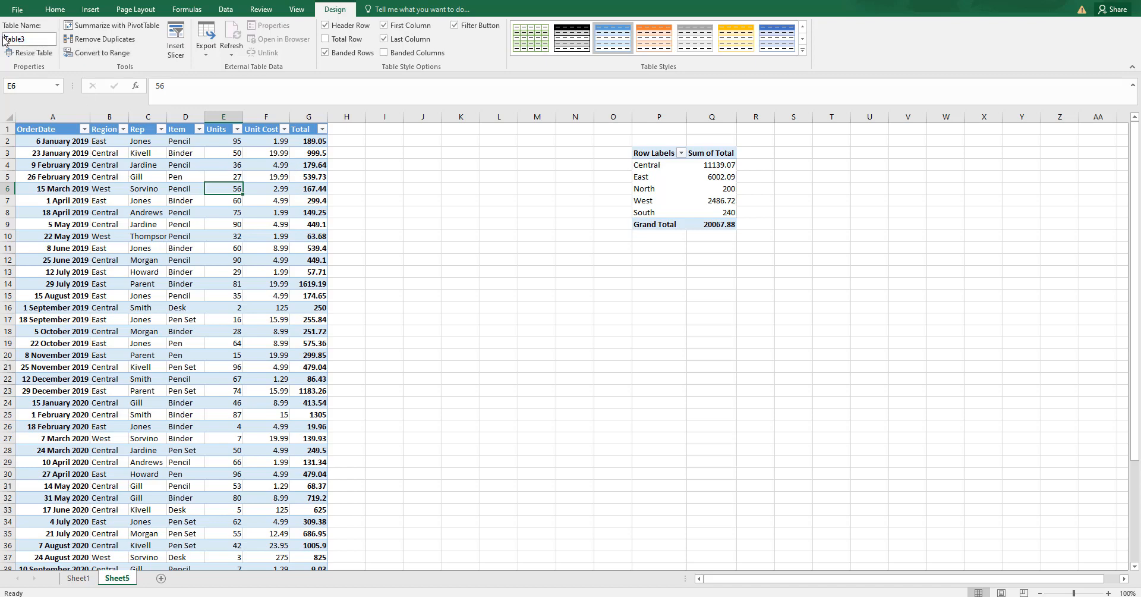
drag(29, 42, 4, 40)
text(Region_Sales)
Step: Set the PivotTable's source range to Region_Sales in the PivotTable wizard
click(673, 189)
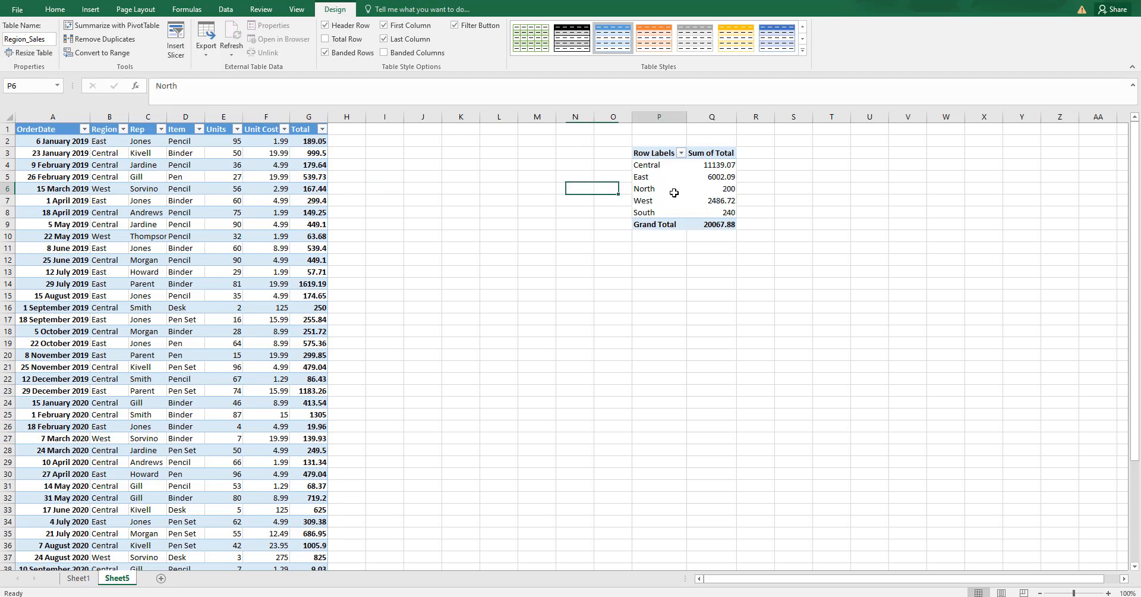
key(alt+d)
key(p)
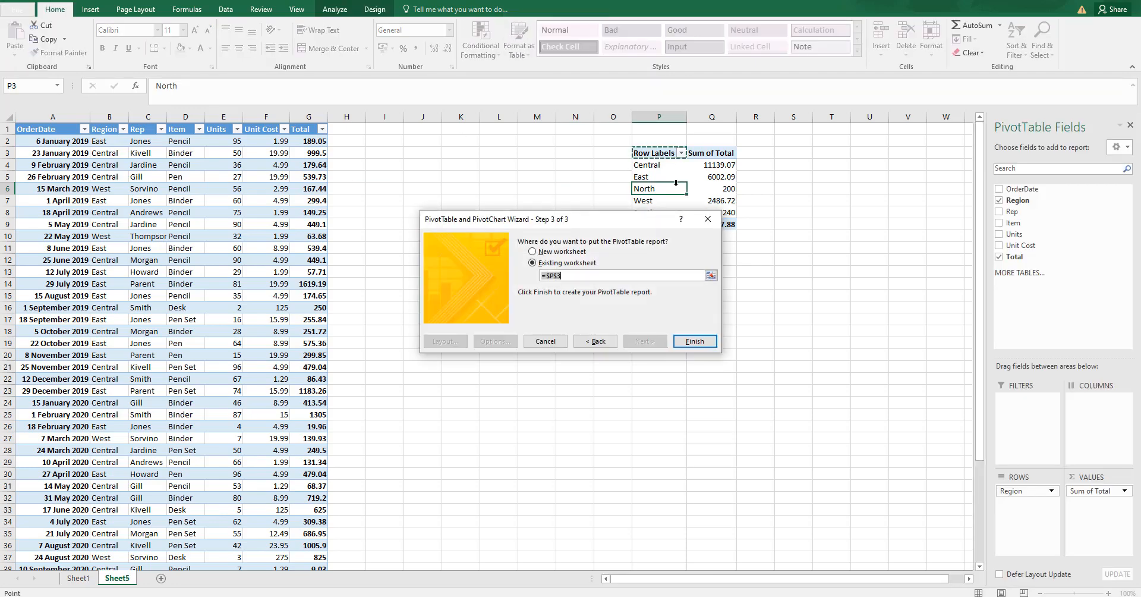
click(596, 341)
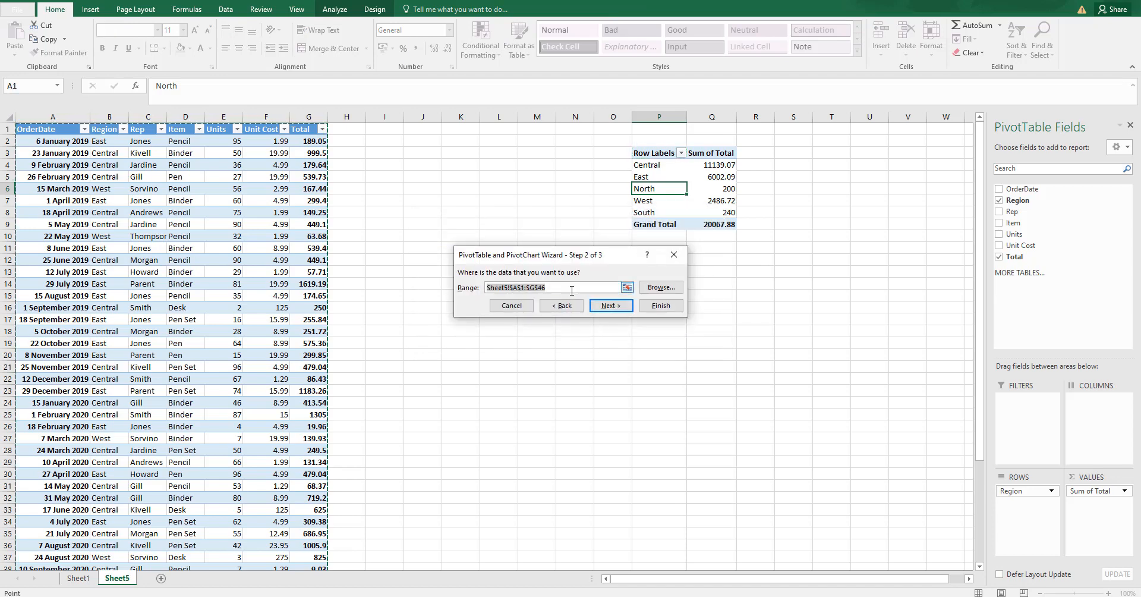
text(Region_Sales)
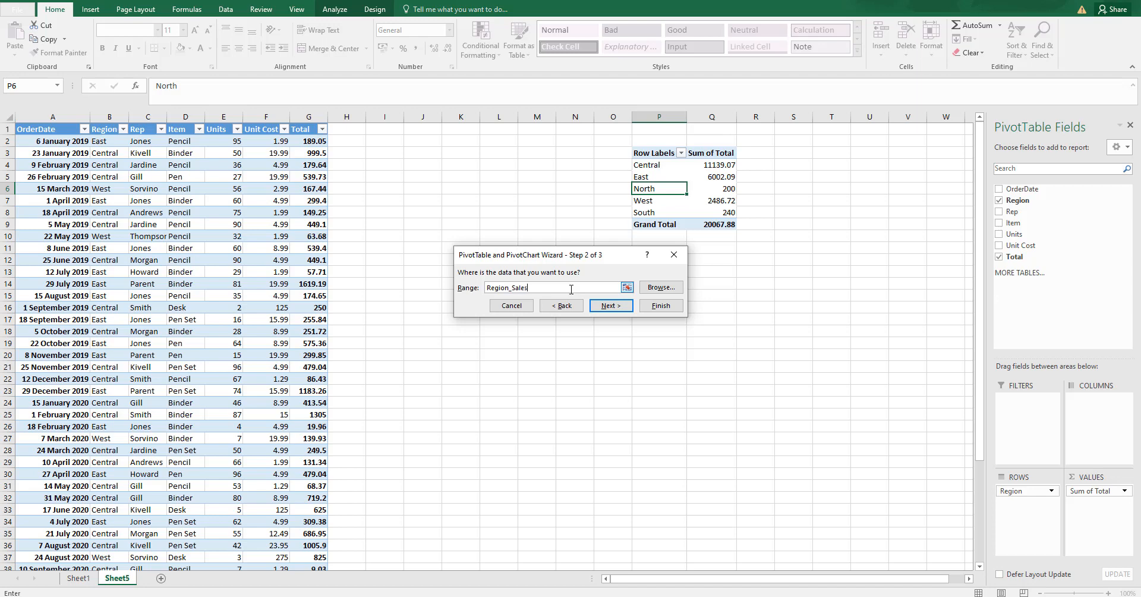
click(660, 305)
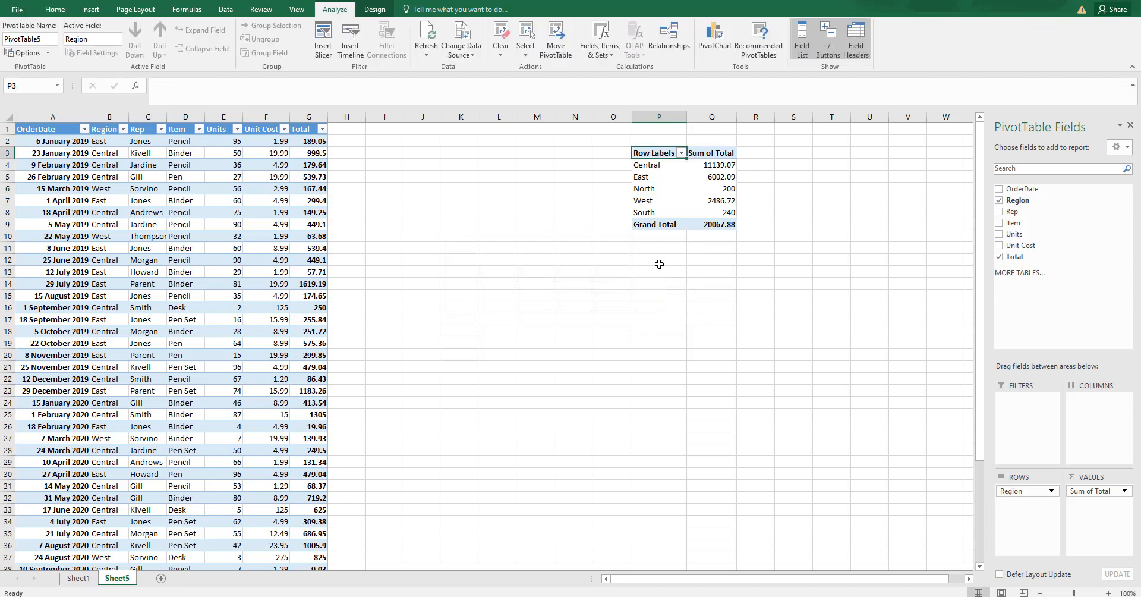
scroll(208, 316, down, 8)
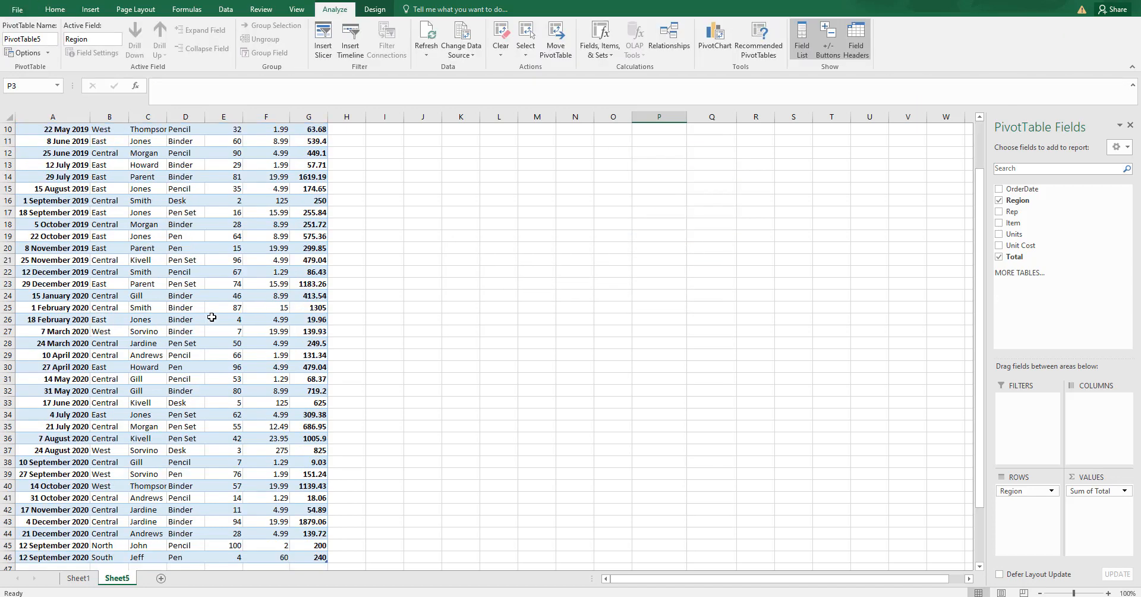
scroll(555, 282, up, 8)
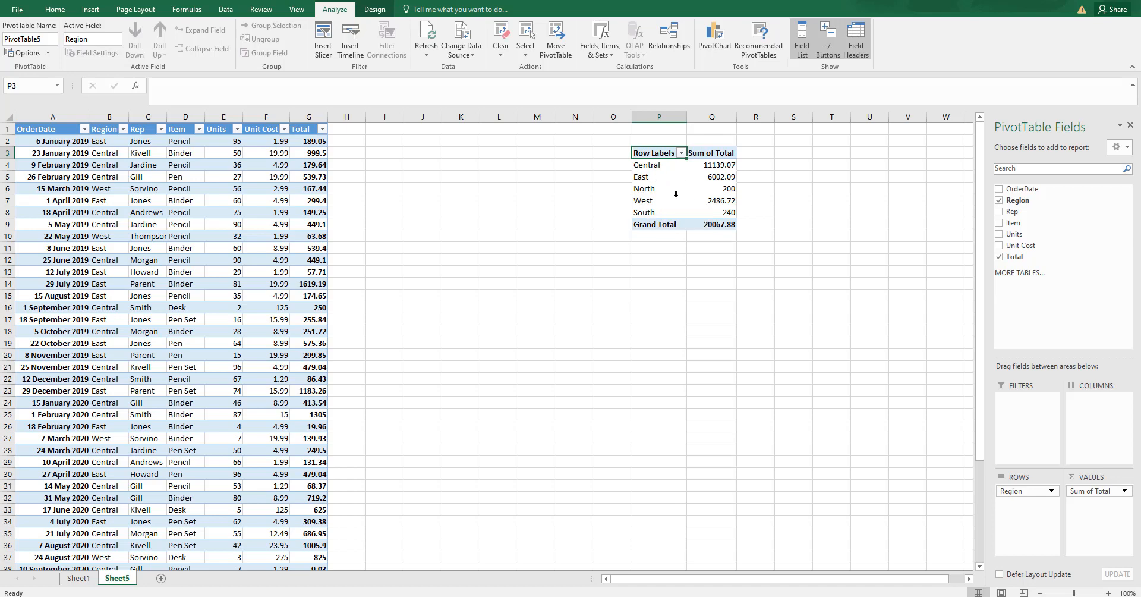
click(257, 202)
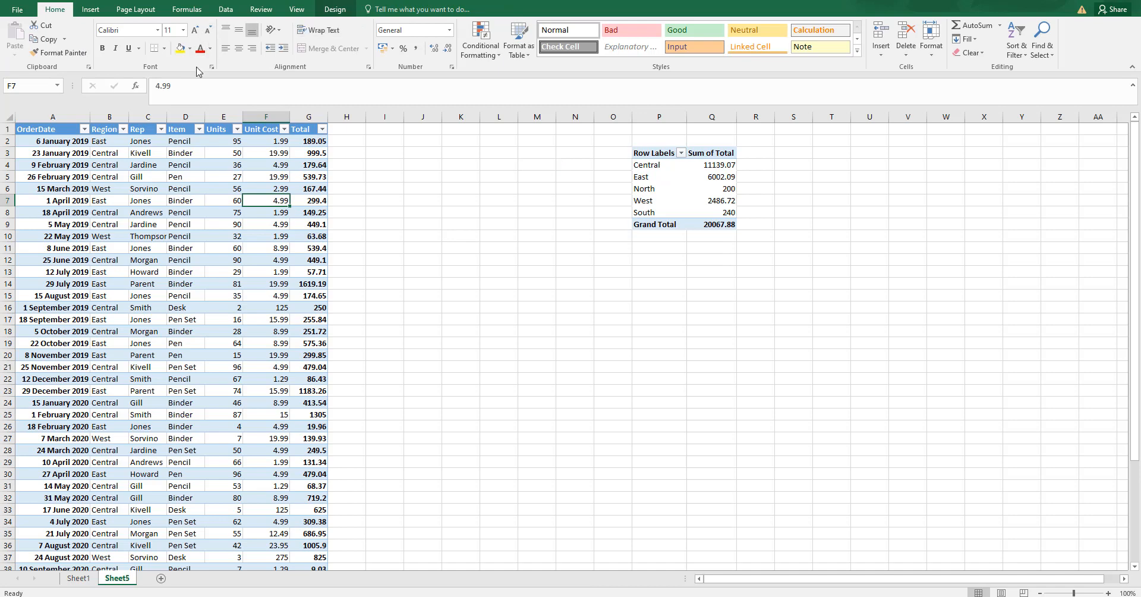
Step: Insert slicers for the Region and Item fields of the sales table
click(91, 9)
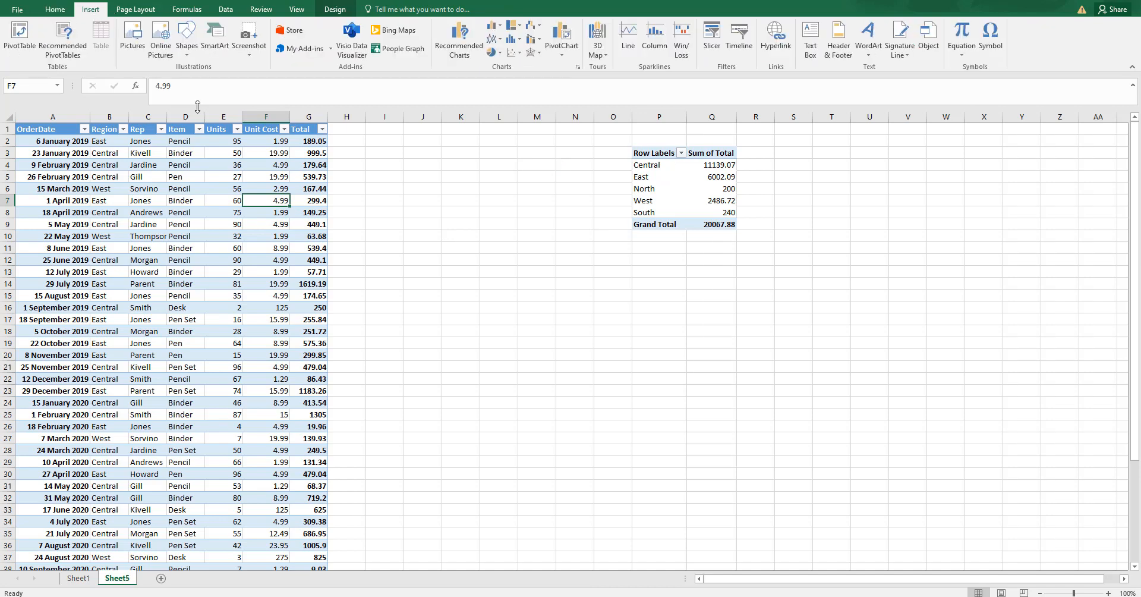
click(712, 36)
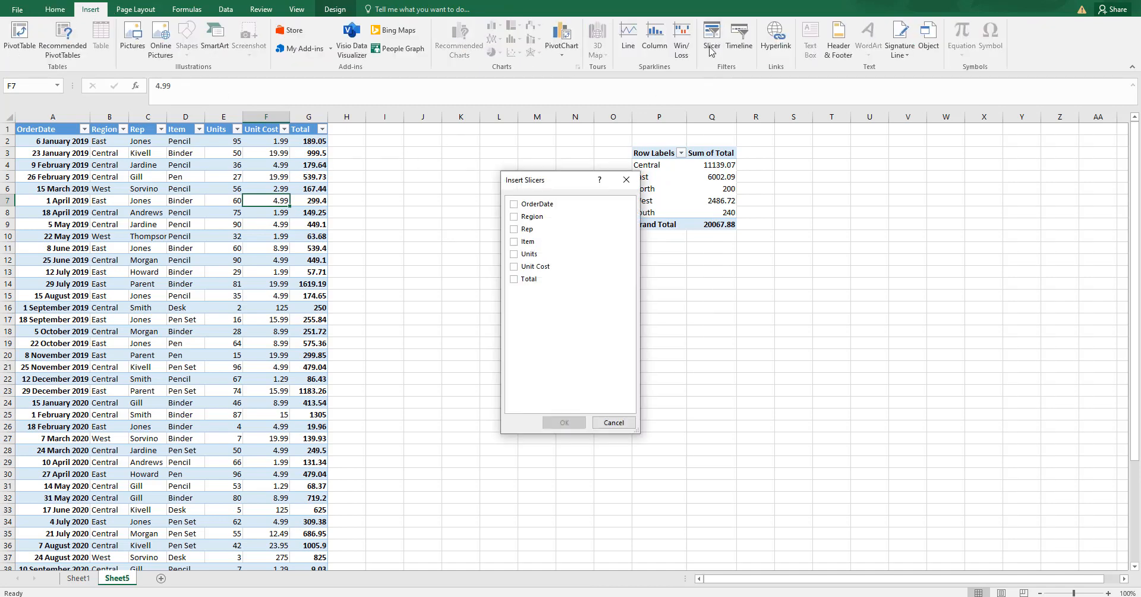
click(514, 219)
click(513, 247)
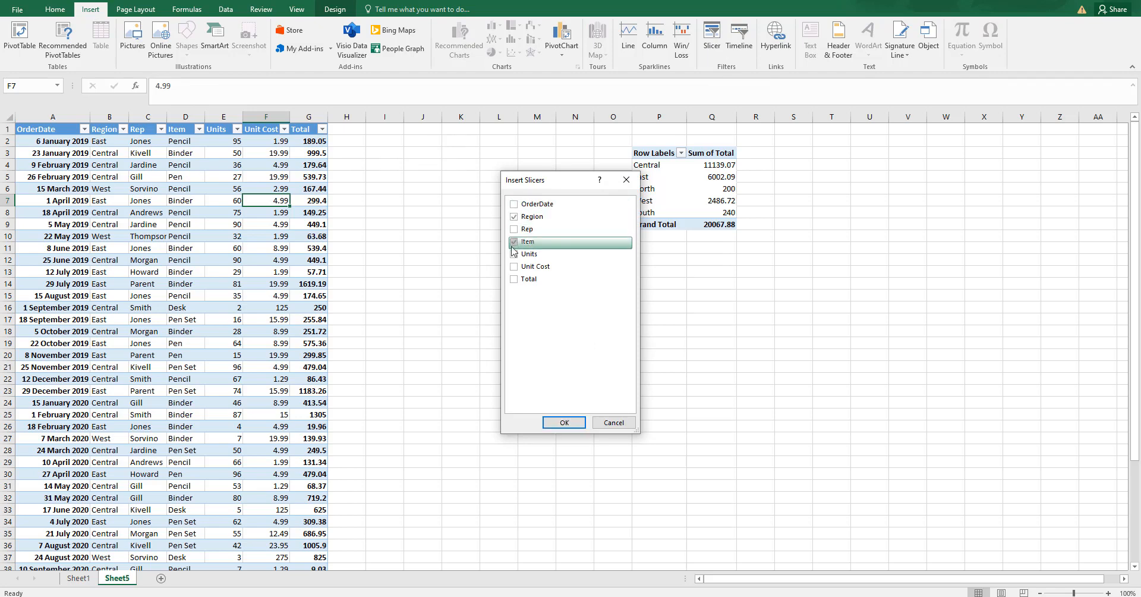
click(563, 420)
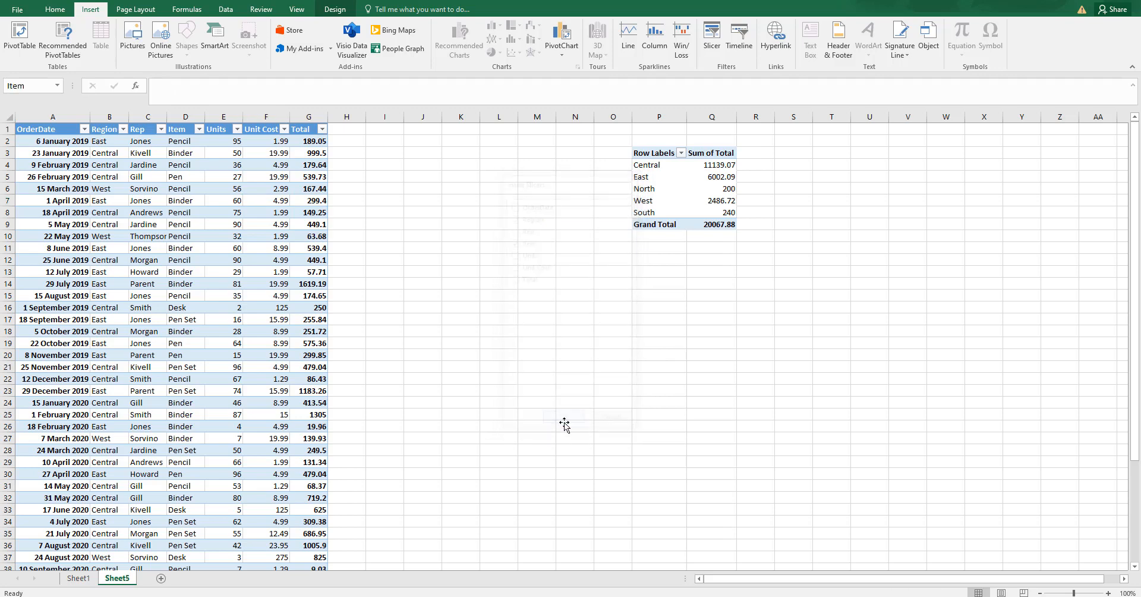
Step: Stack the Region slicer above the Item slicer between the table and the PivotTable, shortening both to fit their entries
drag(578, 297, 541, 384)
drag(553, 266, 501, 175)
drag(510, 280, 510, 276)
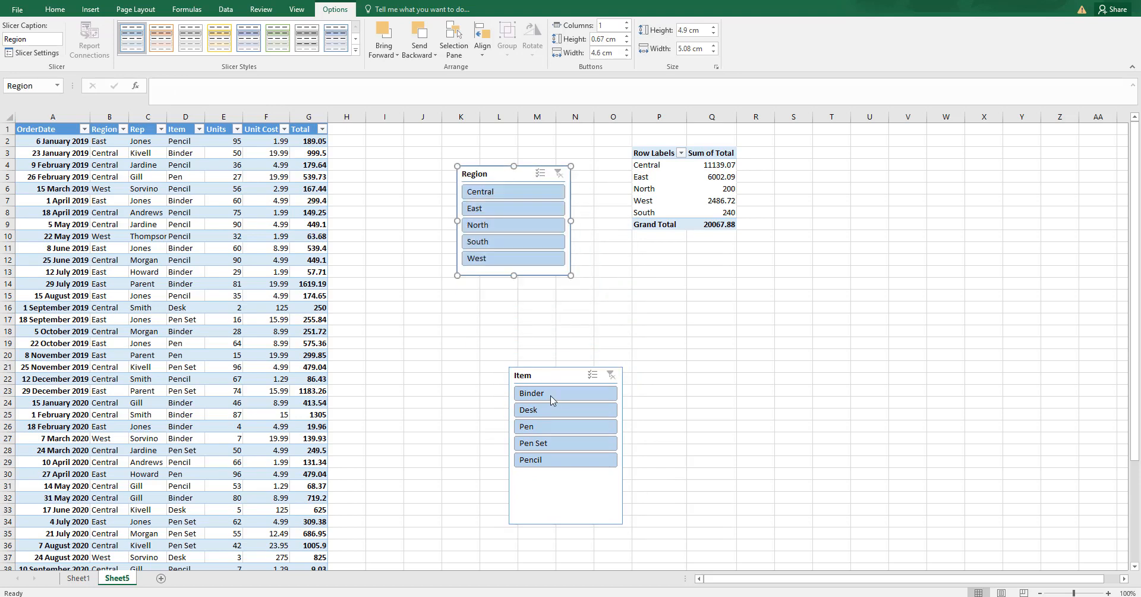
drag(550, 375, 501, 289)
click(501, 289)
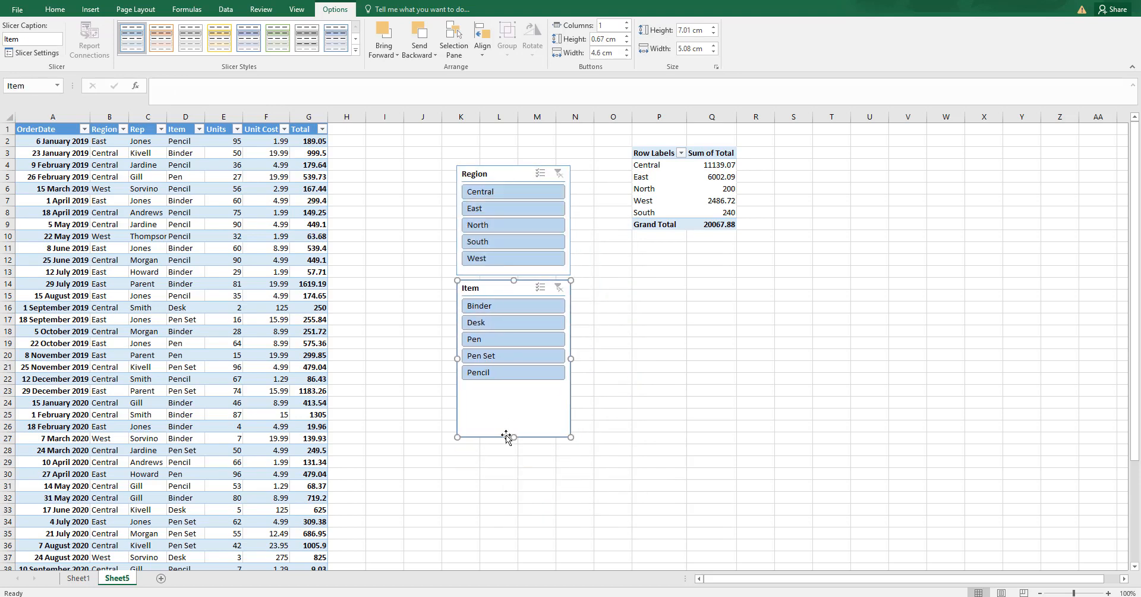
drag(513, 437, 525, 389)
click(658, 342)
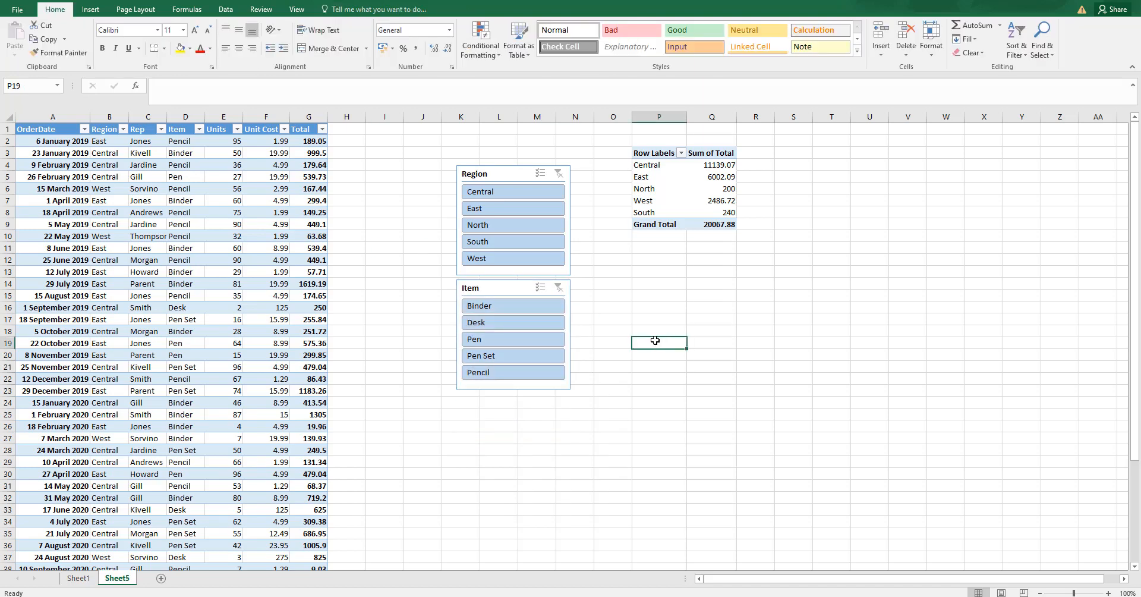
Step: Try the slicers by filtering the table to North, then to Central with Pencil, and clear both filters
click(499, 227)
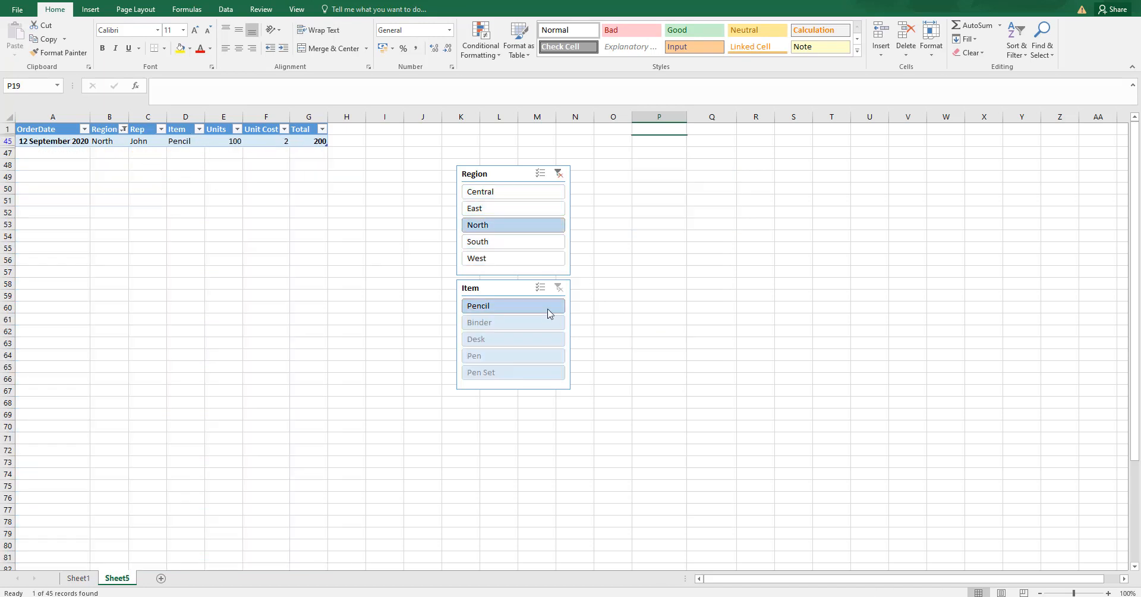
click(491, 200)
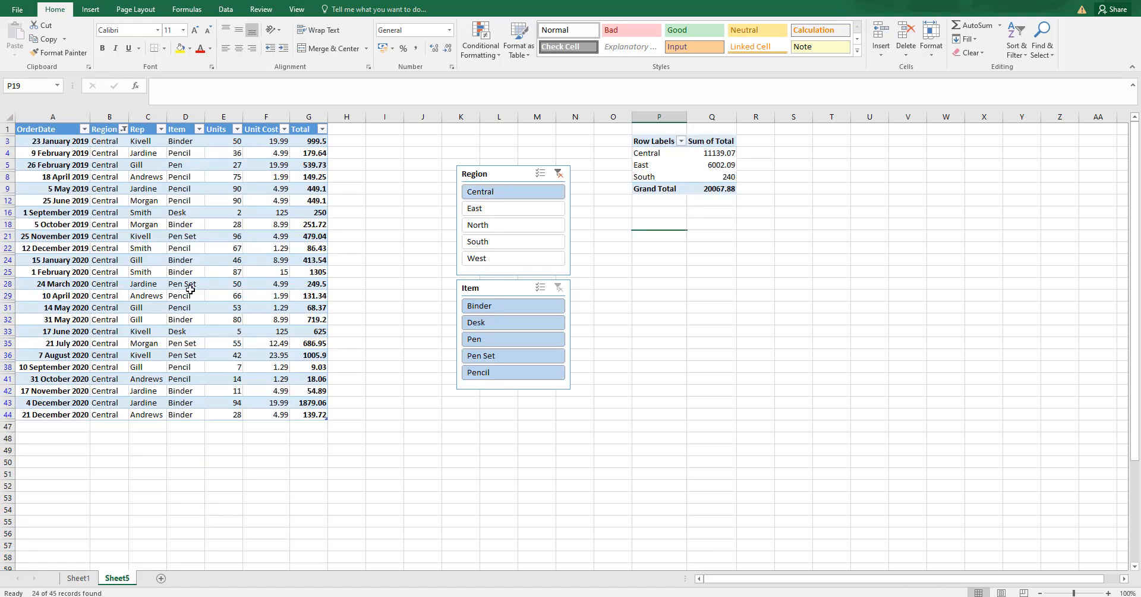
click(509, 372)
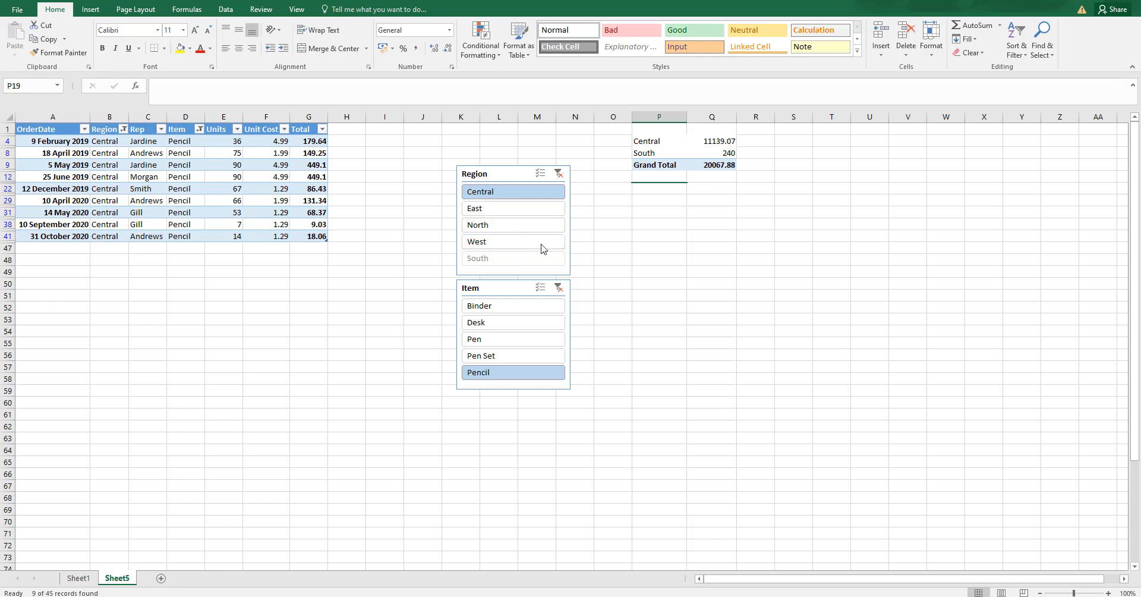
click(558, 287)
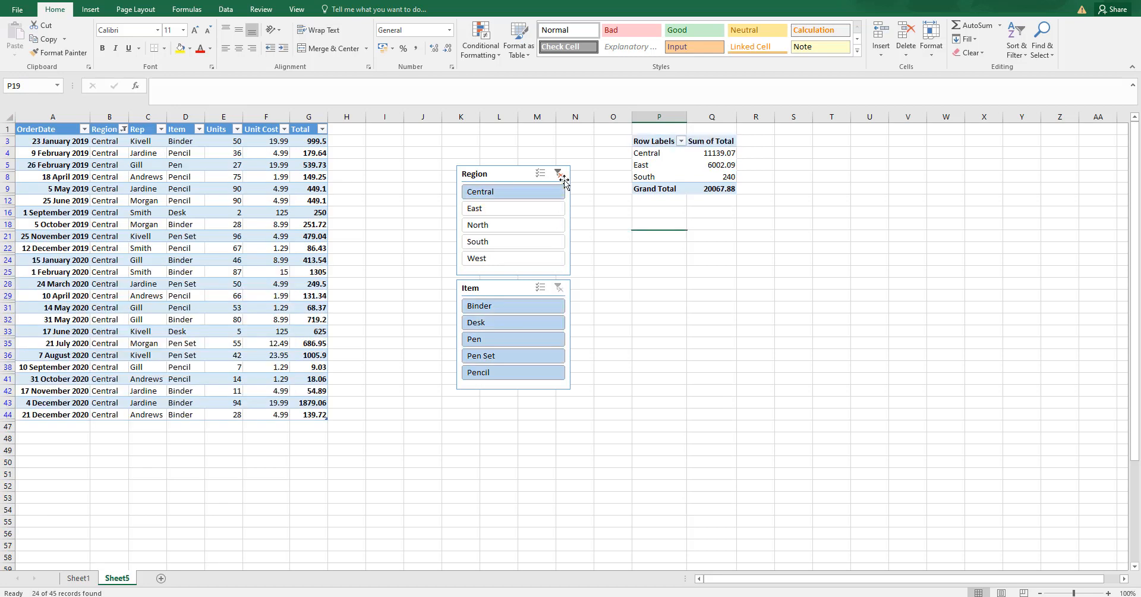
click(559, 173)
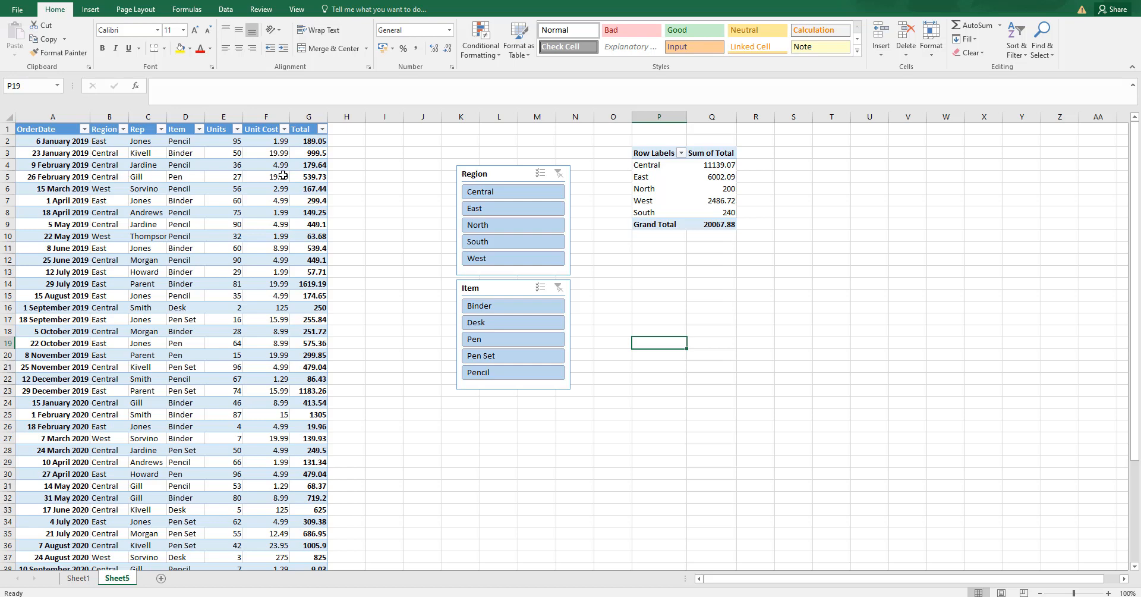
click(314, 141)
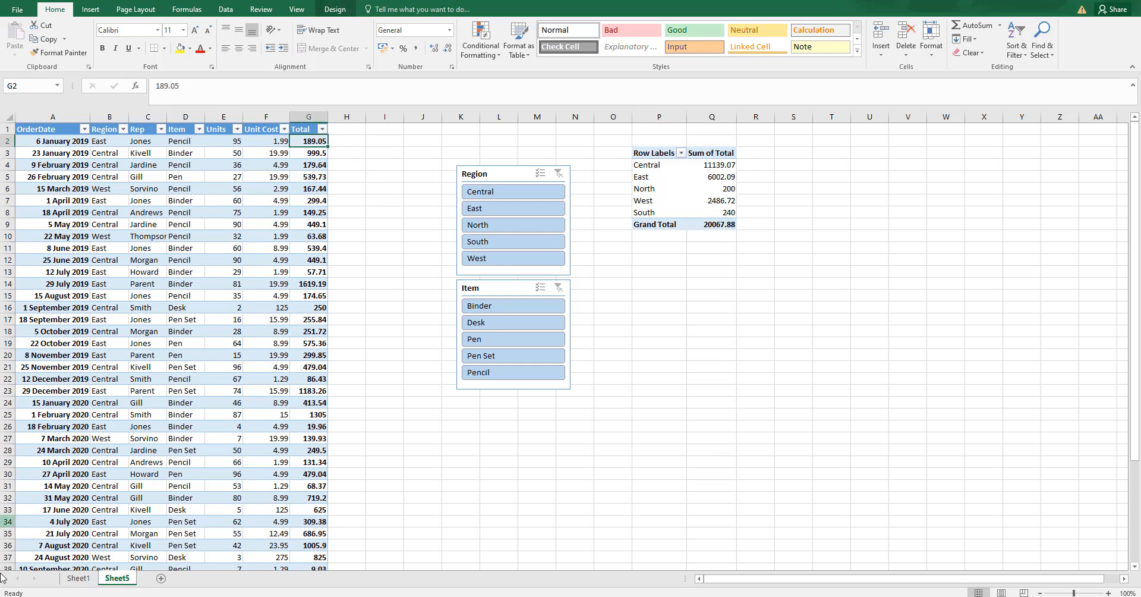
key(Right)
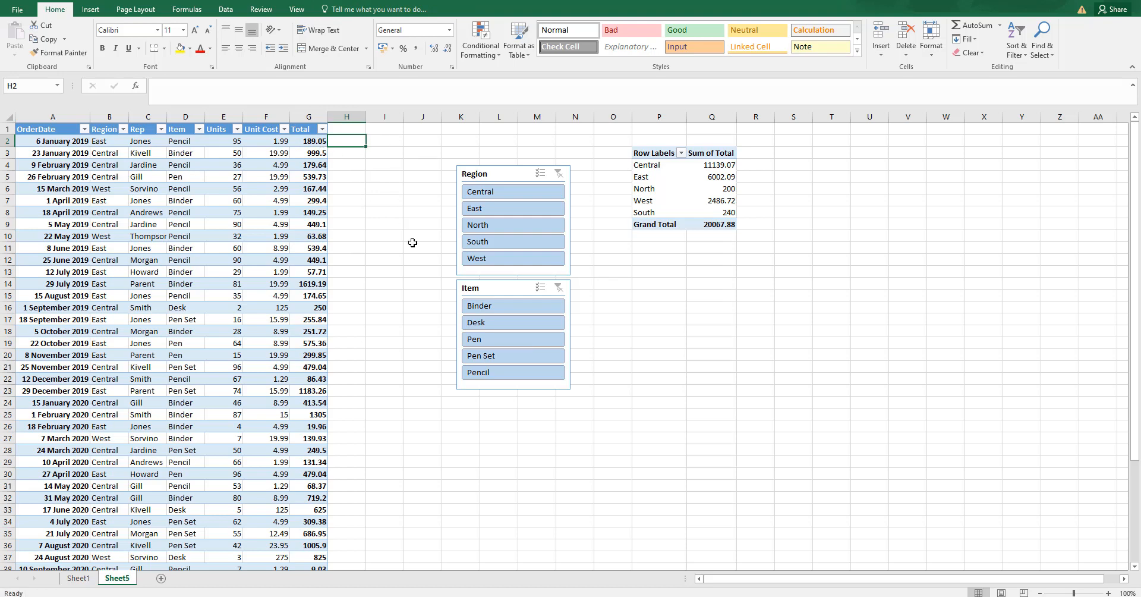
text(=)
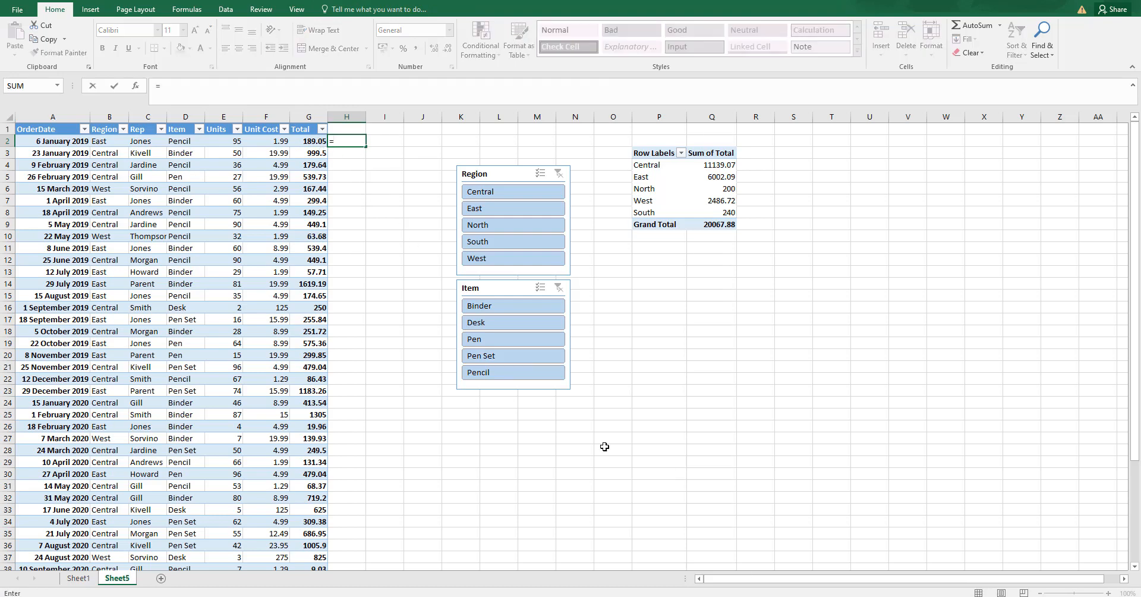
click(274, 145)
text(*)
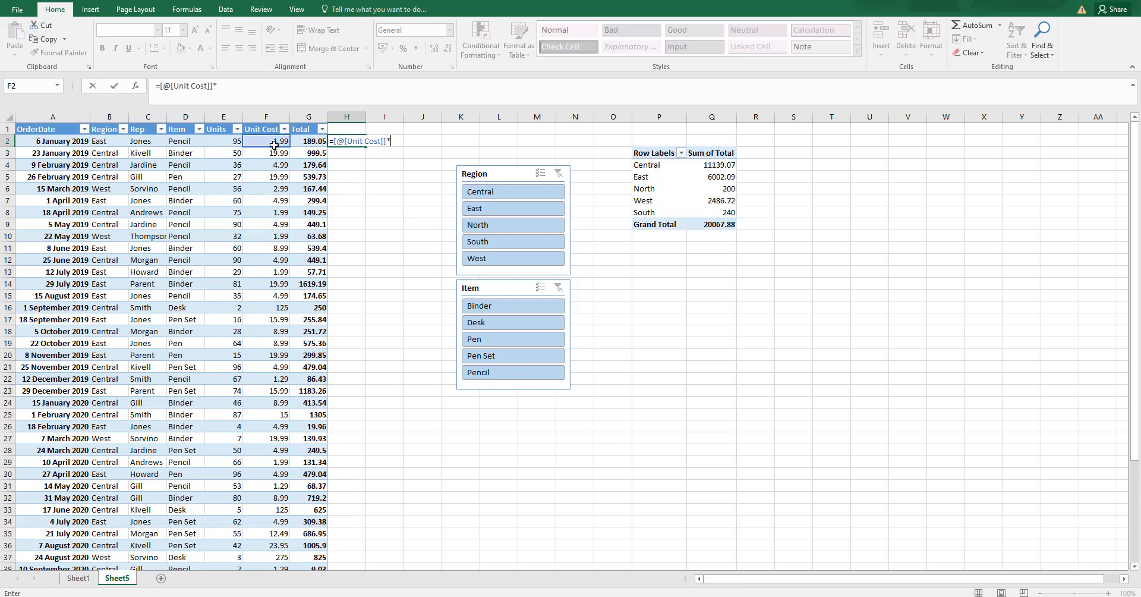
click(228, 142)
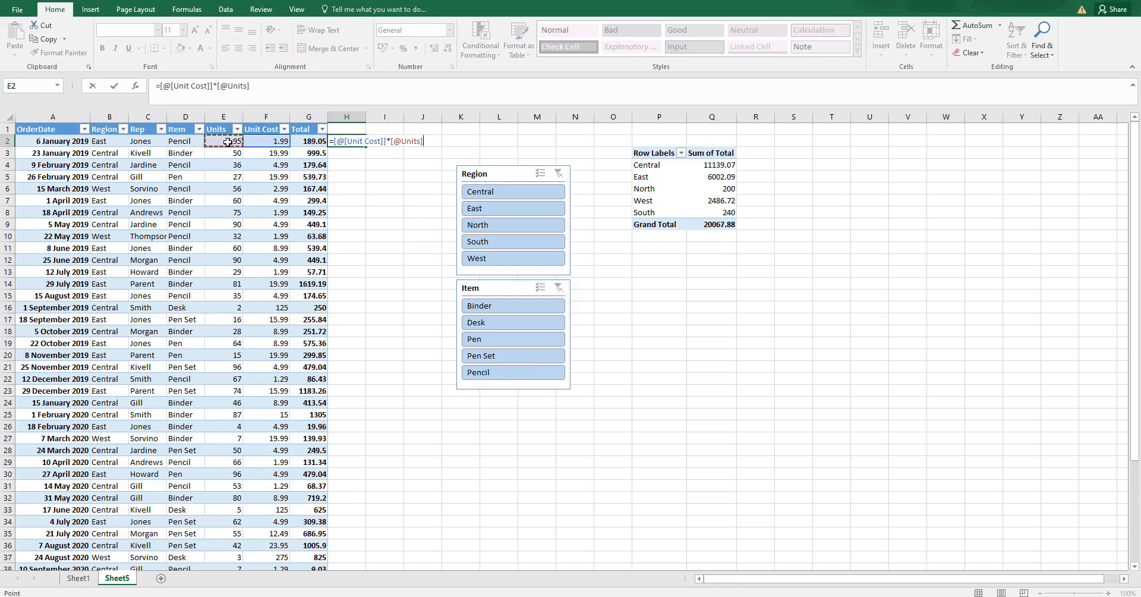
key(Return)
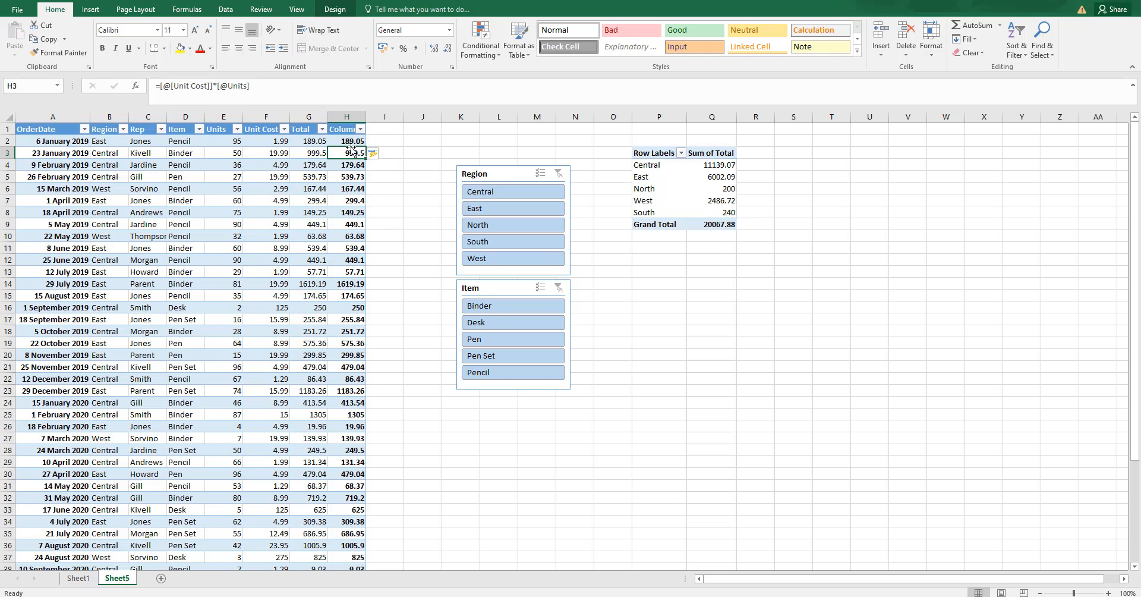
scroll(349, 153, down, 8)
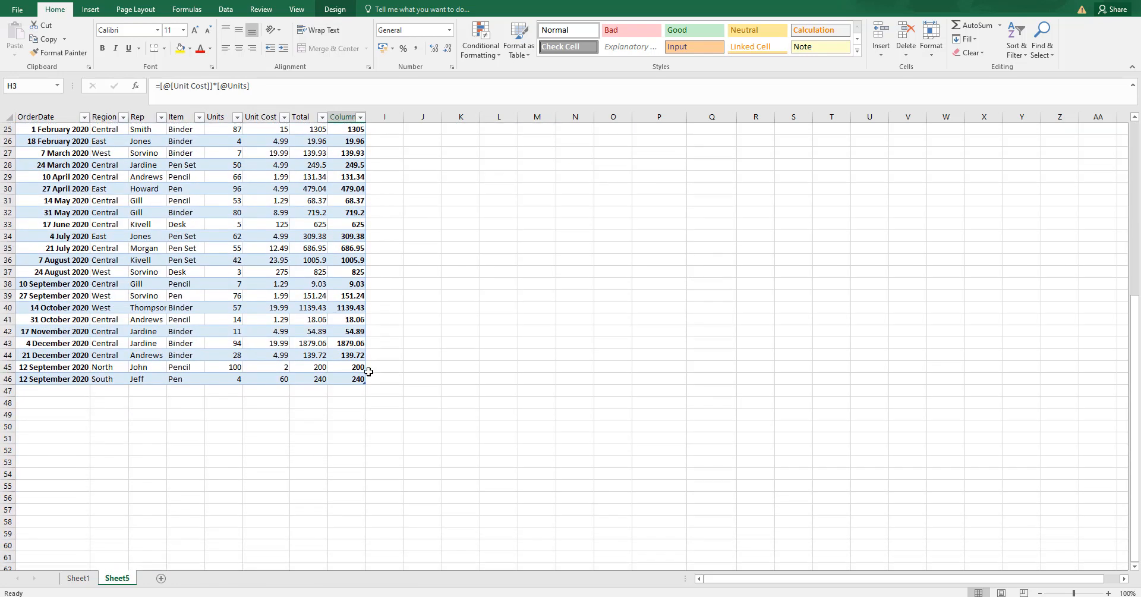
scroll(359, 382, up, 8)
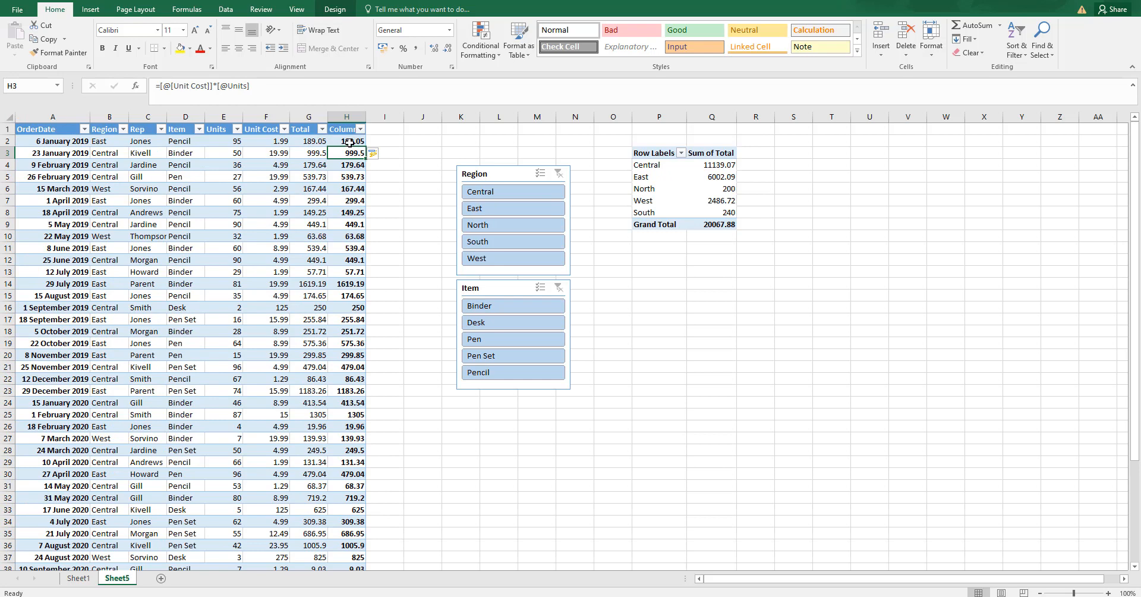
click(343, 140)
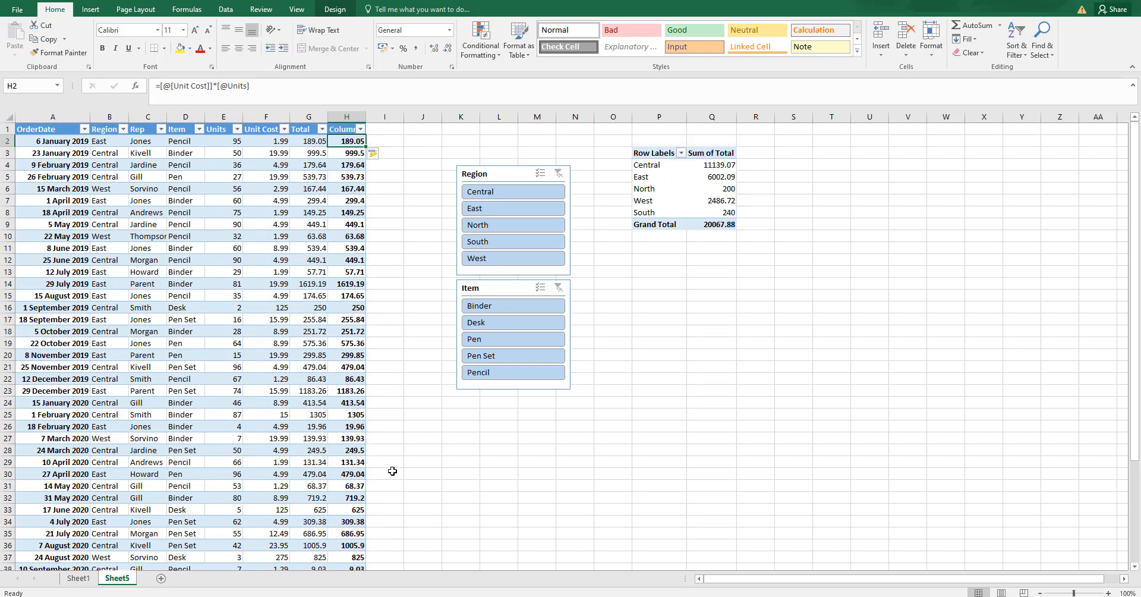
scroll(374, 467, down, 5)
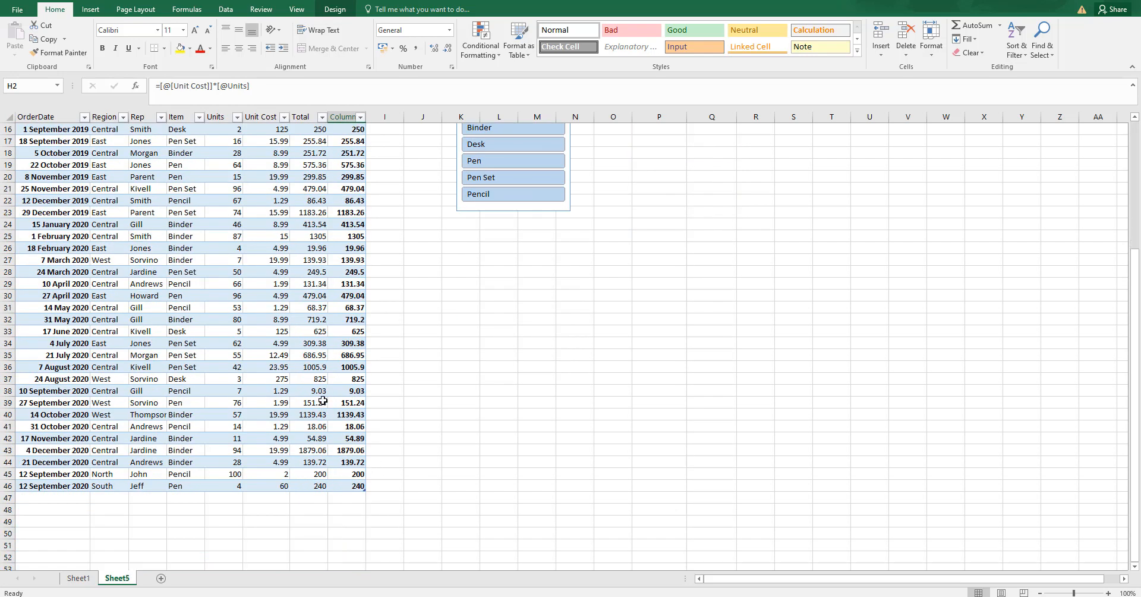
scroll(325, 394, up, 5)
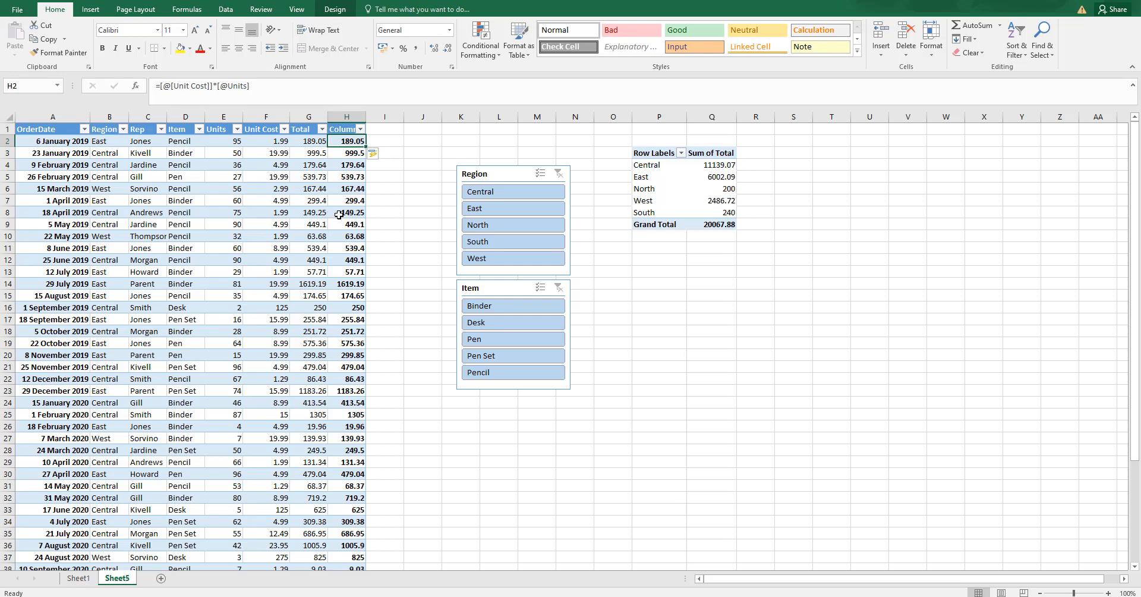
Step: Rename the header of the new calculated column in H1 to Total Cost
click(343, 129)
drag(189, 86, 164, 87)
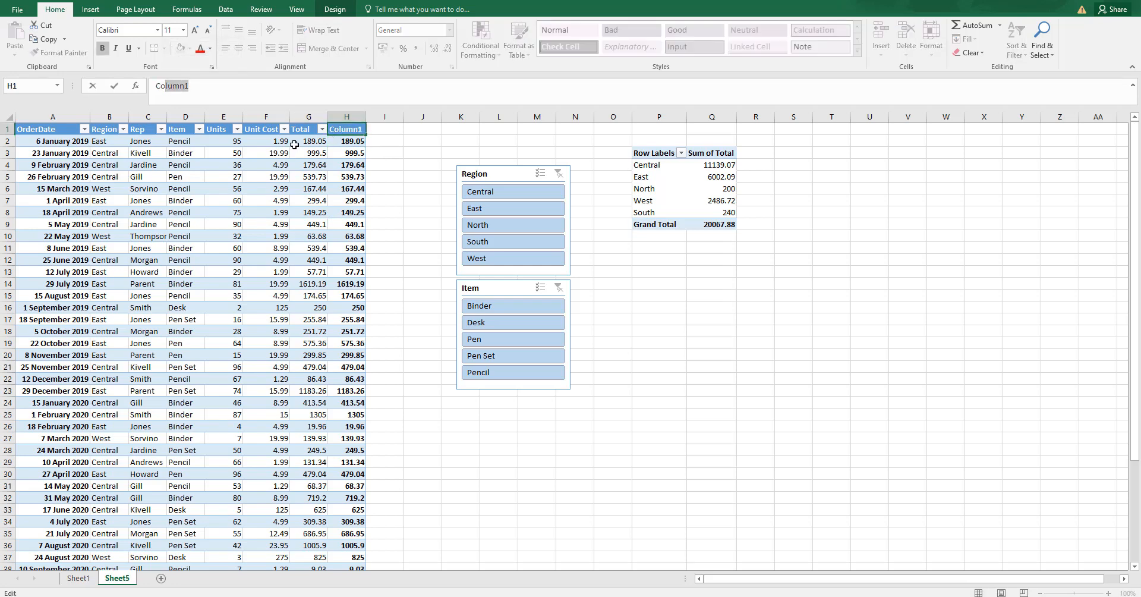
double_click(249, 99)
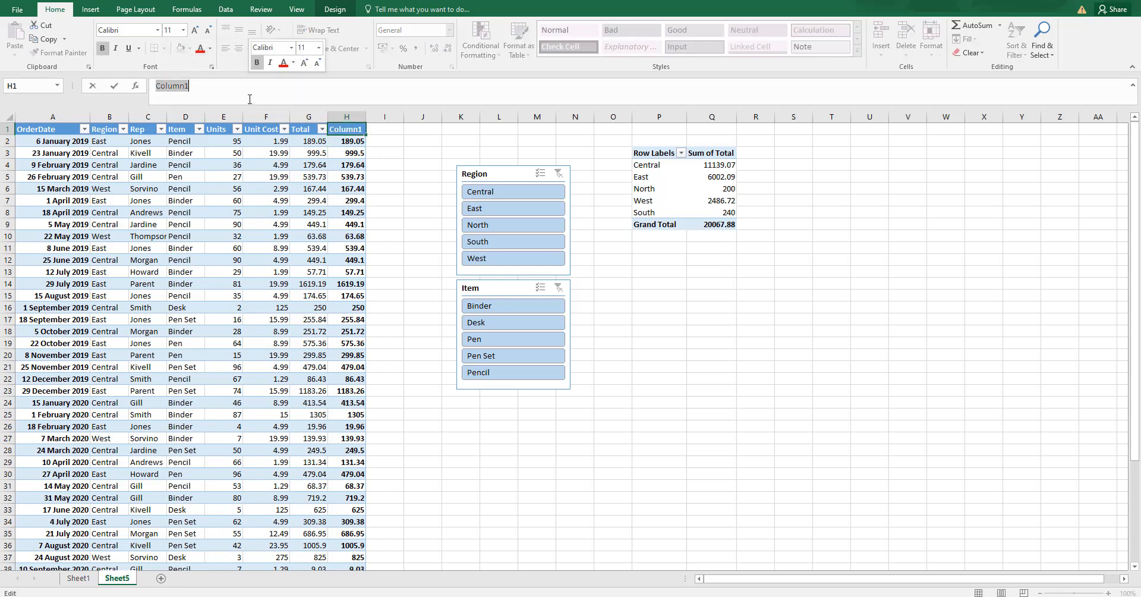
text(Total Co)
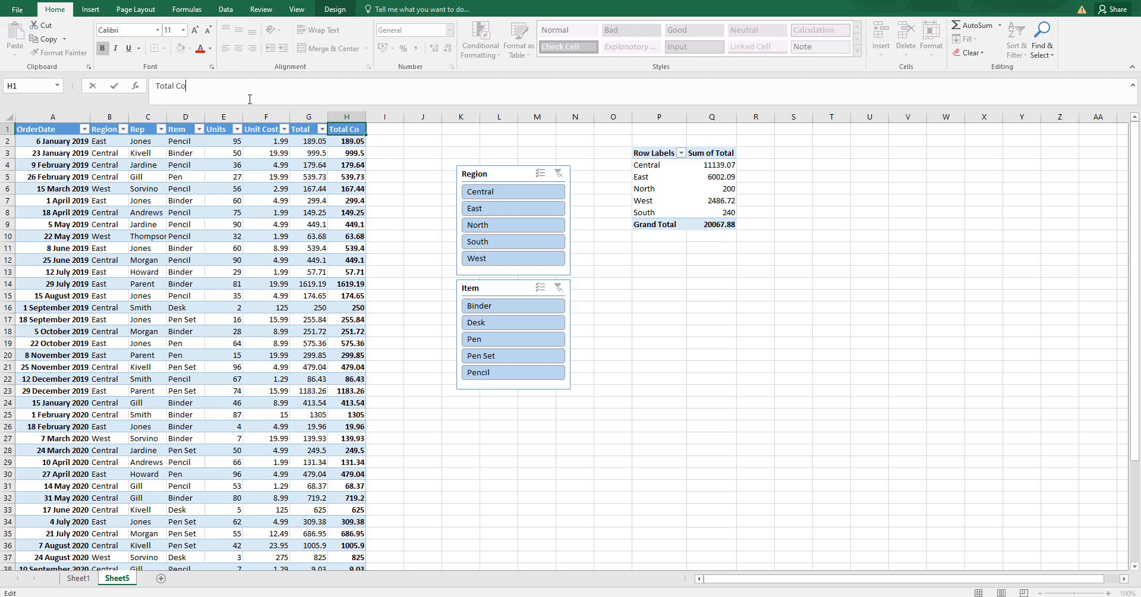
text(st)
key(Tab)
click(374, 189)
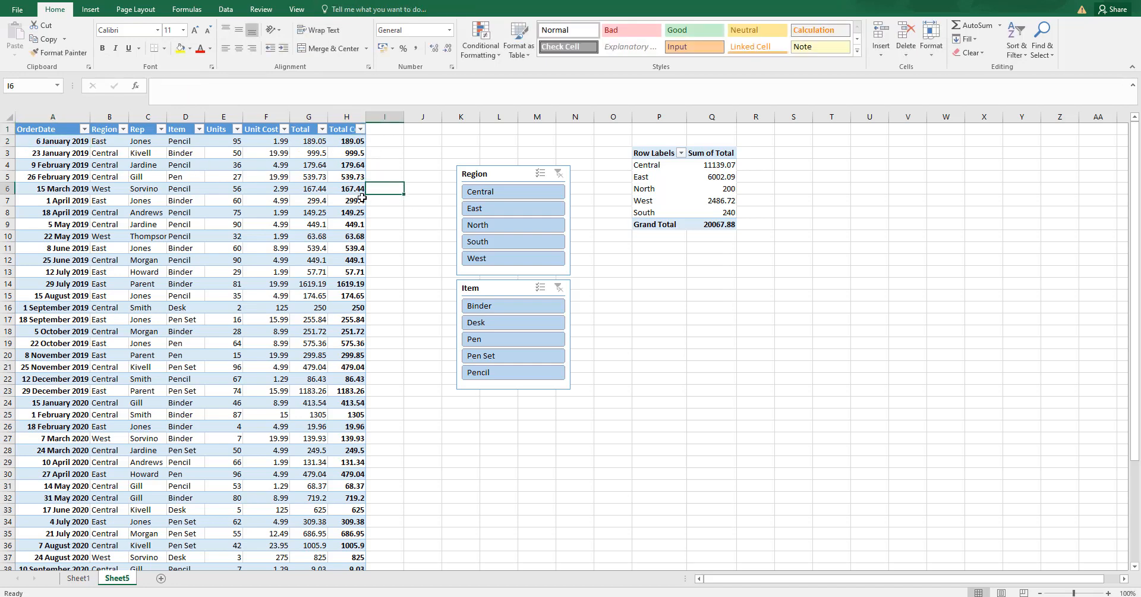
click(362, 199)
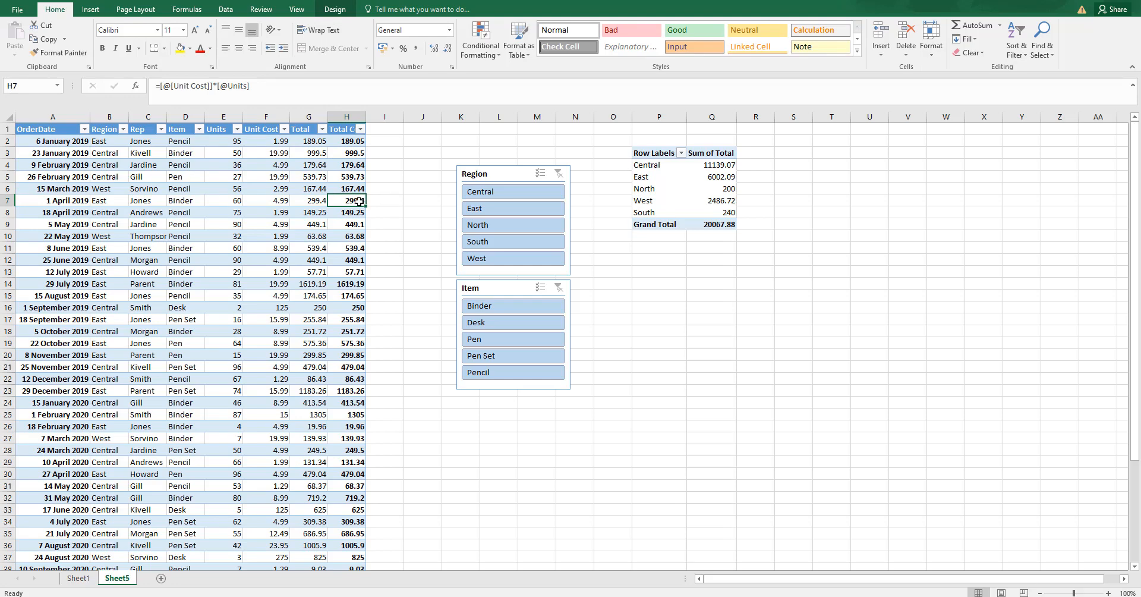